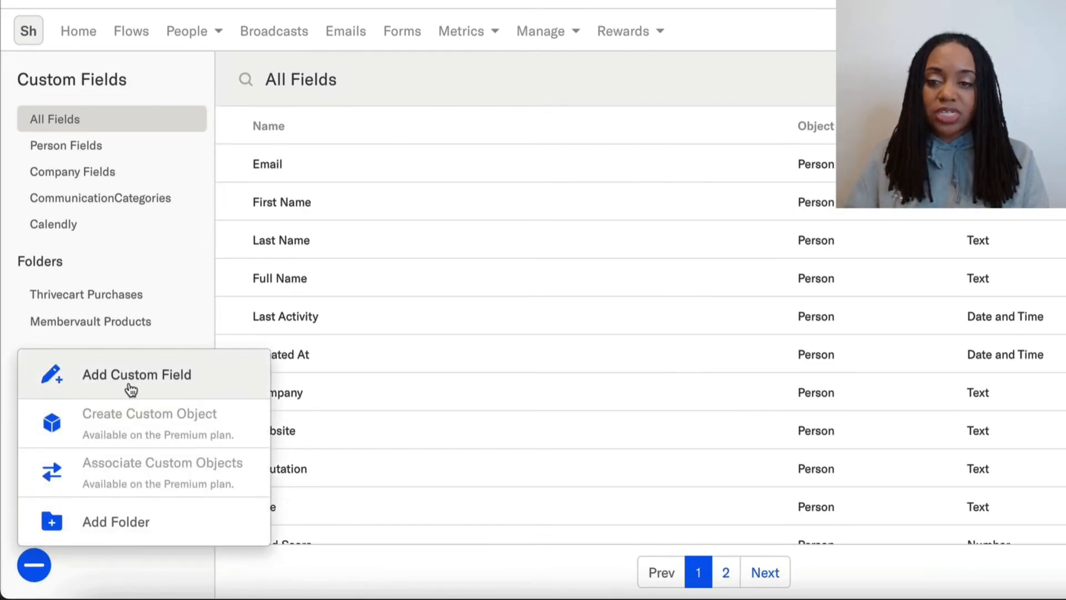
- Add a custom person field of type Text named Encharge TEST in the Membervault Products folder
left_click(7, 357)
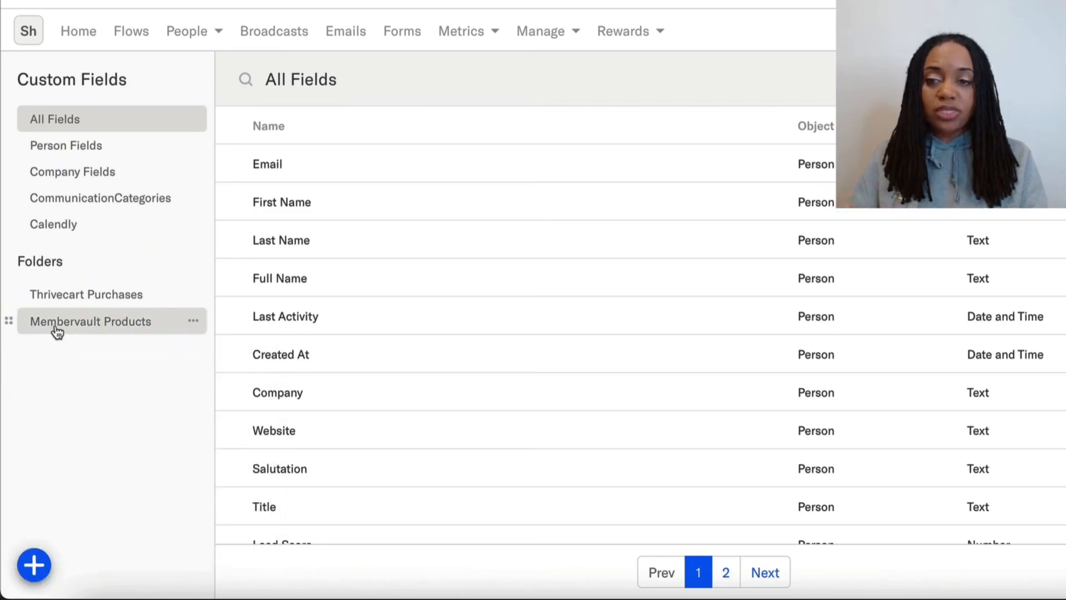
left_click(57, 332)
left_click(34, 564)
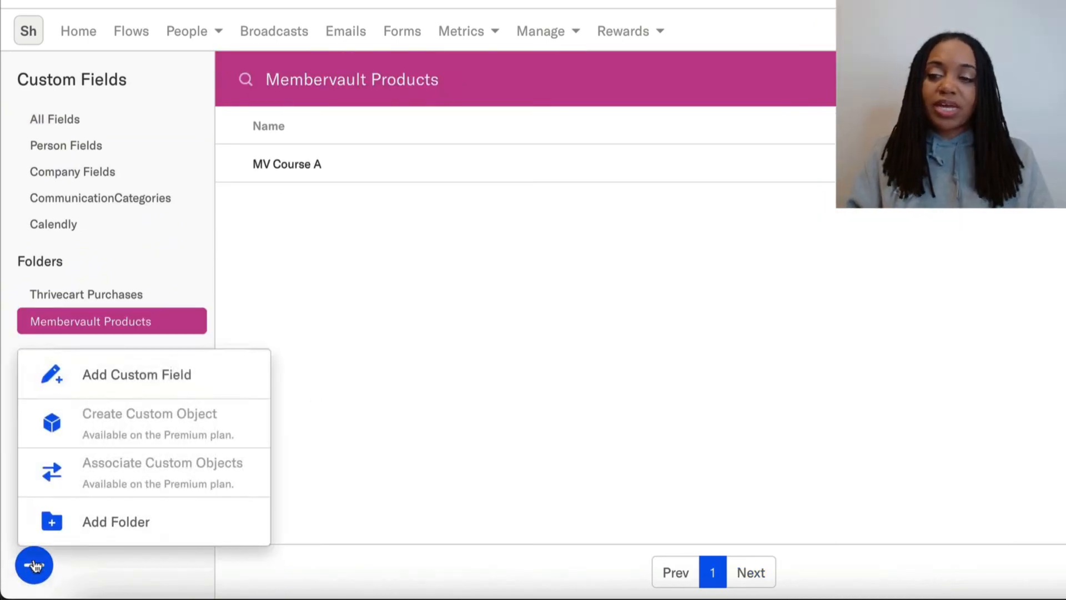
left_click(162, 385)
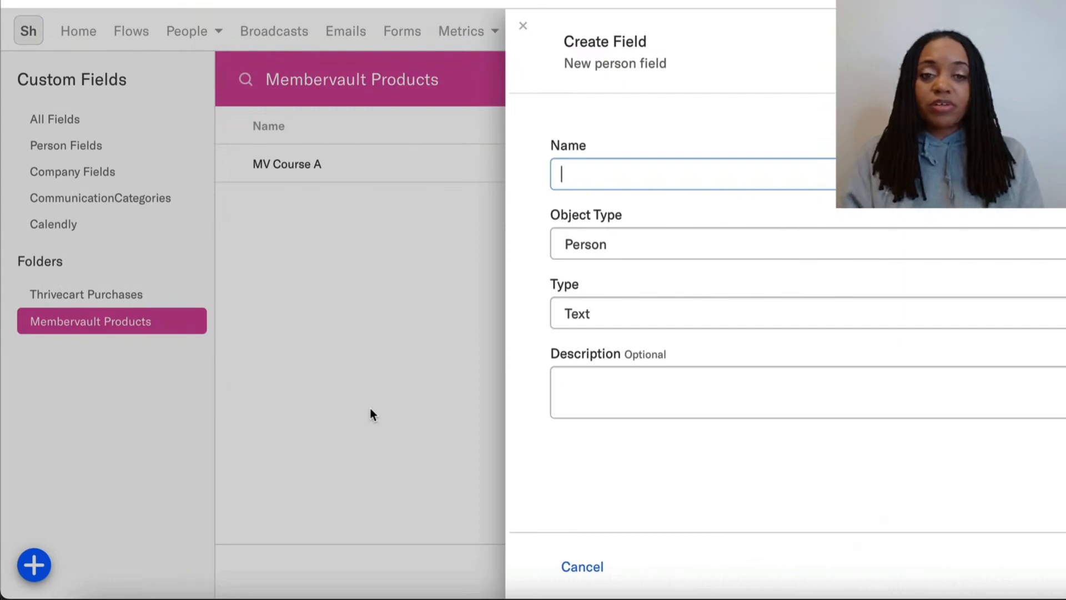
type("Enchra")
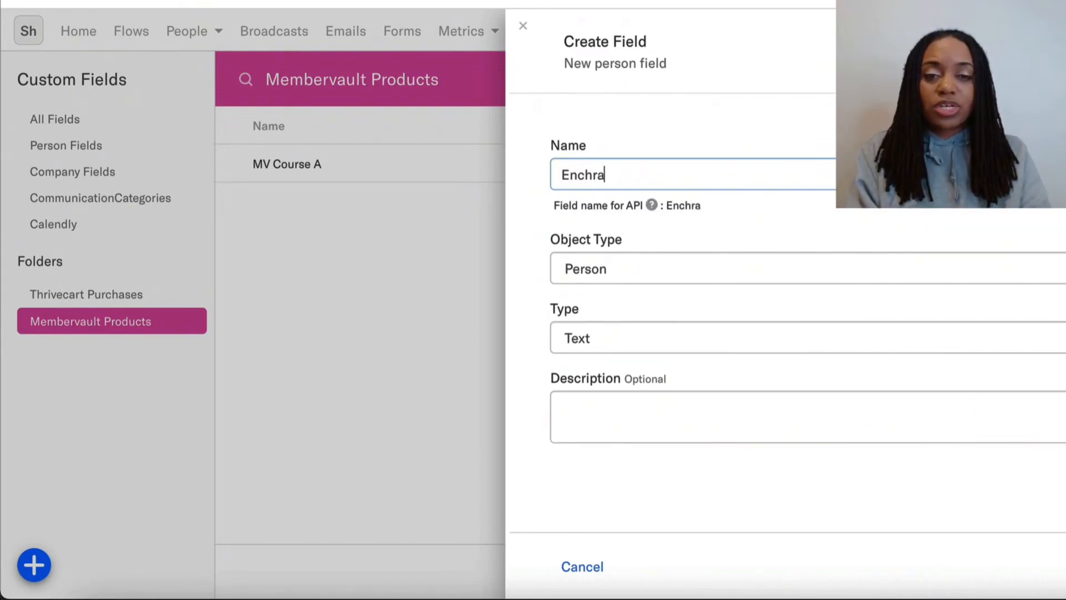
key("BackSpace")
key("BackSpace")
type("arge TEst")
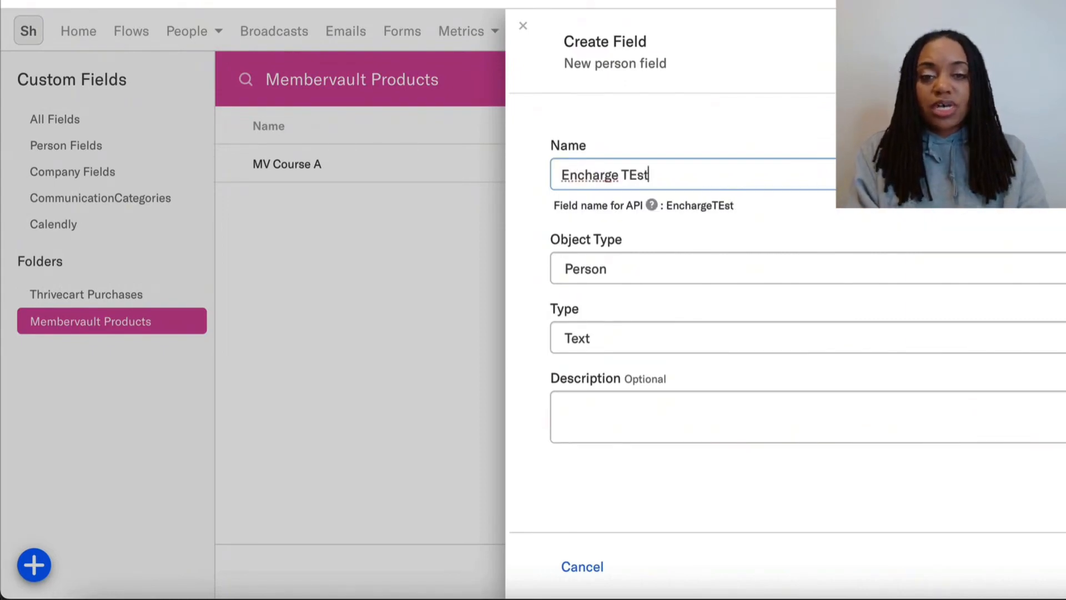
key("BackSpace")
key("BackSpace")
type("ST")
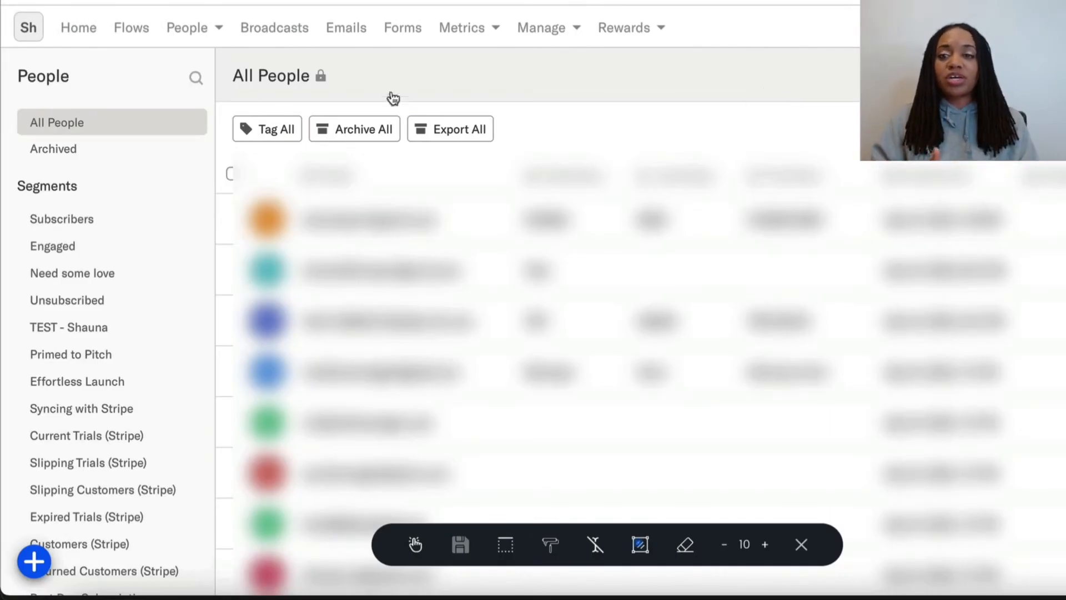
- Create a people segment named Encharge Test
left_click(195, 35)
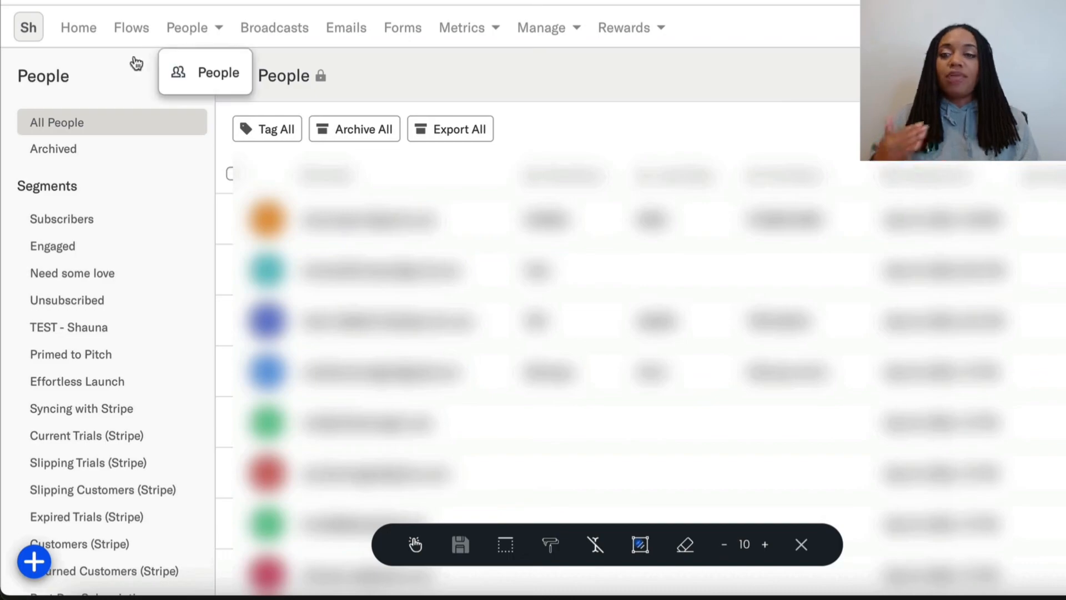
left_click(34, 562)
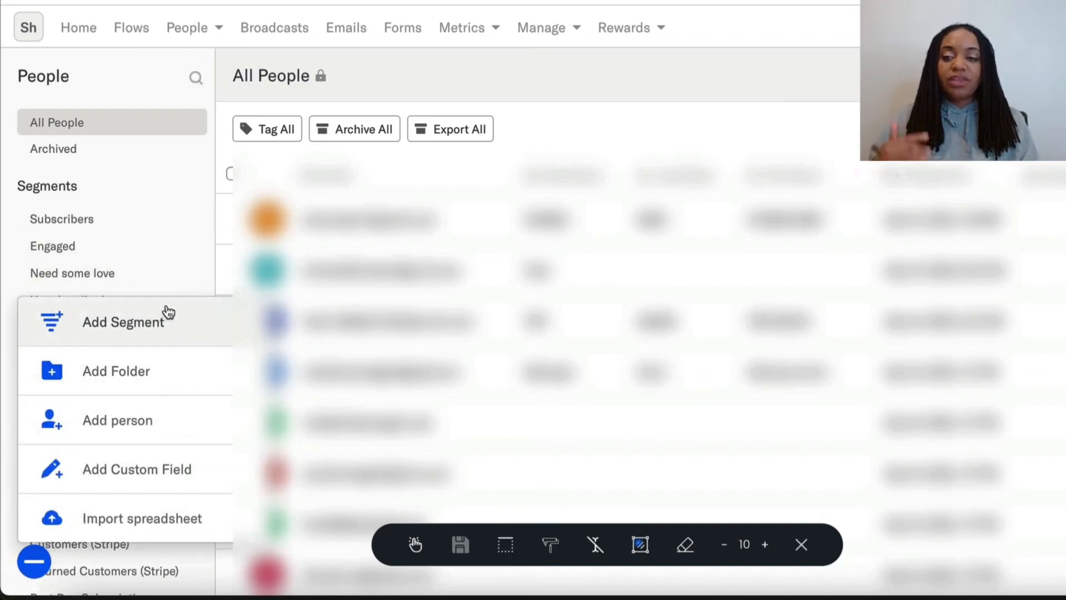
left_click(154, 340)
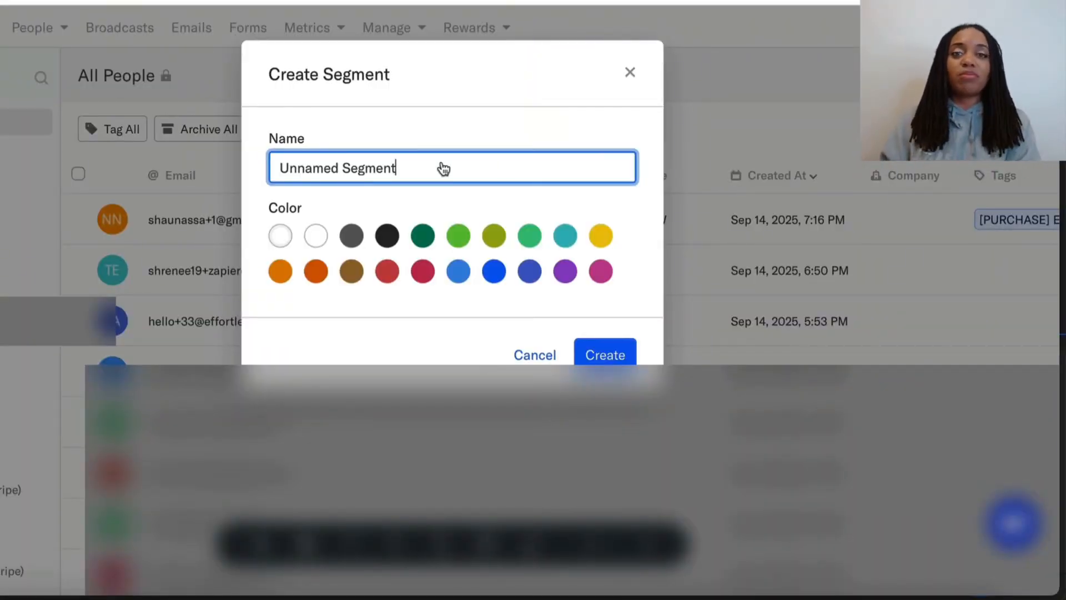
key("ctrl+a")
type("En")
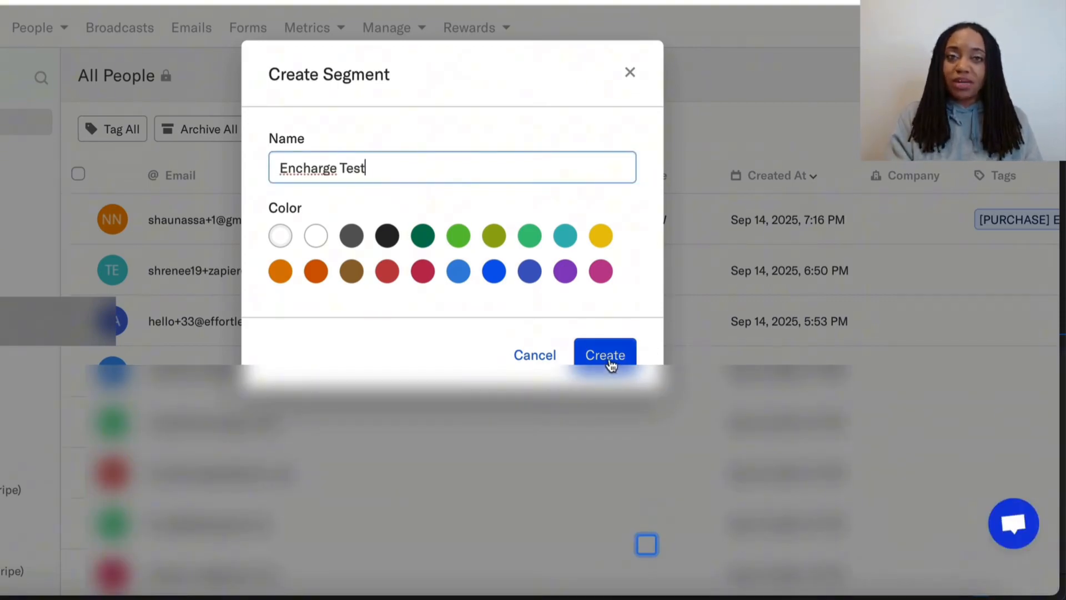
left_click(611, 365)
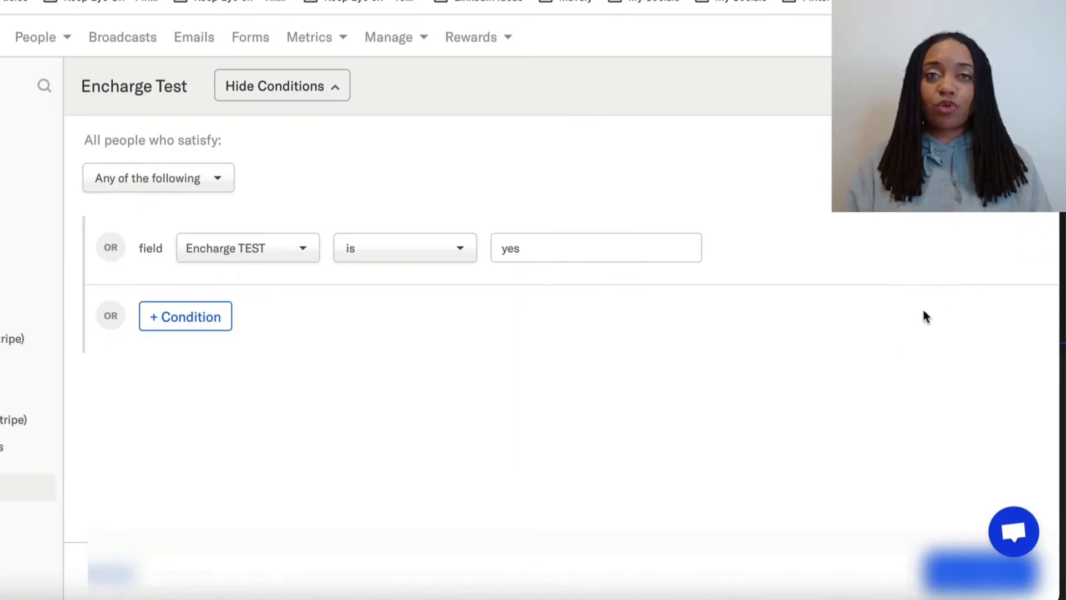
- Replace the segment's condition with a field condition where Encharge TEST is yes
left_click(1035, 245)
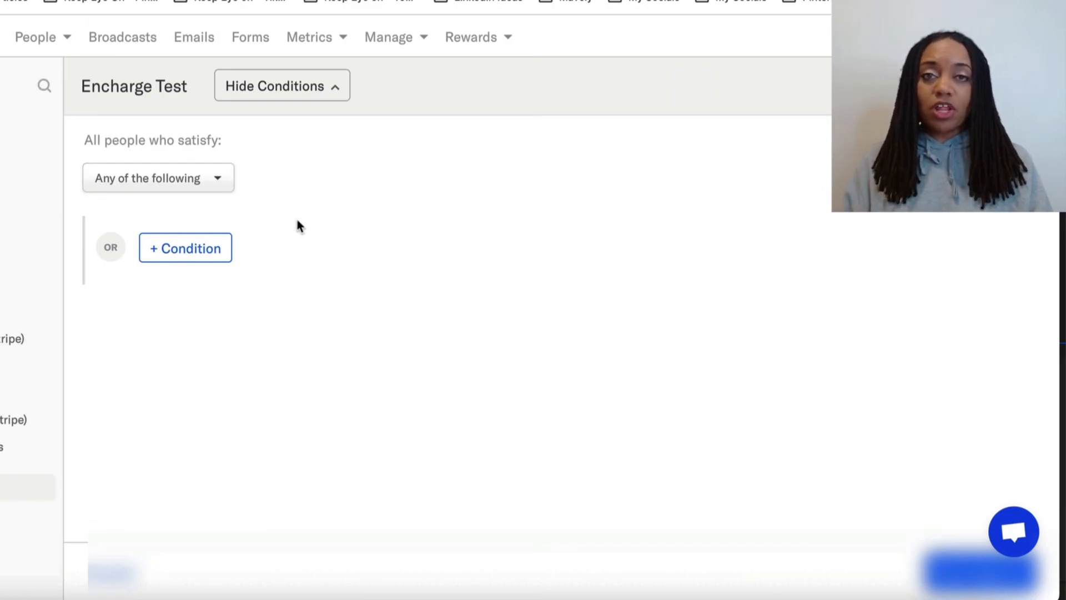
left_click(189, 256)
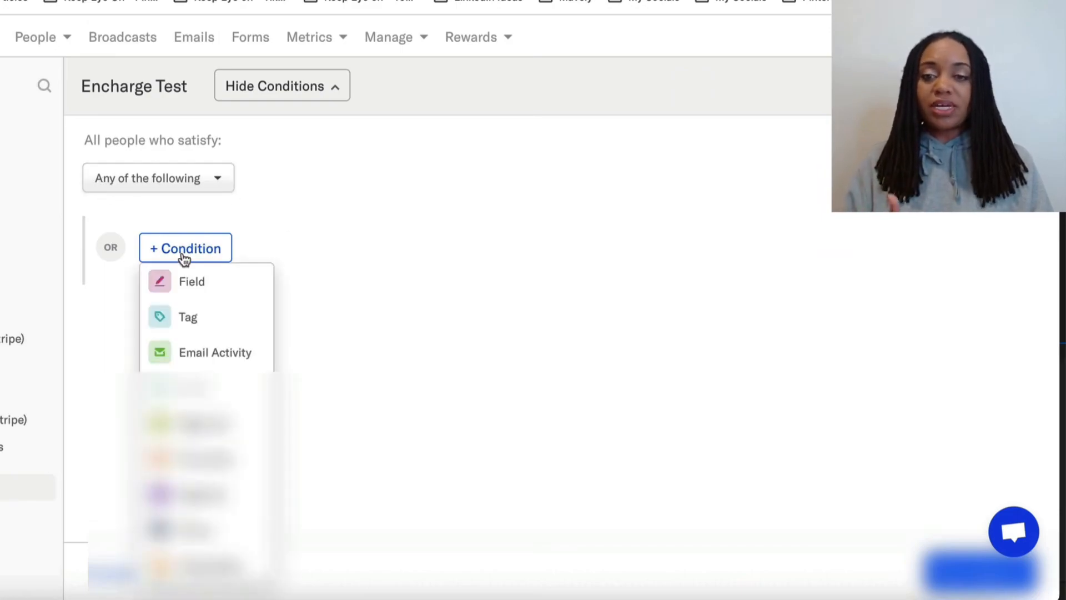
left_click(193, 285)
left_click(208, 260)
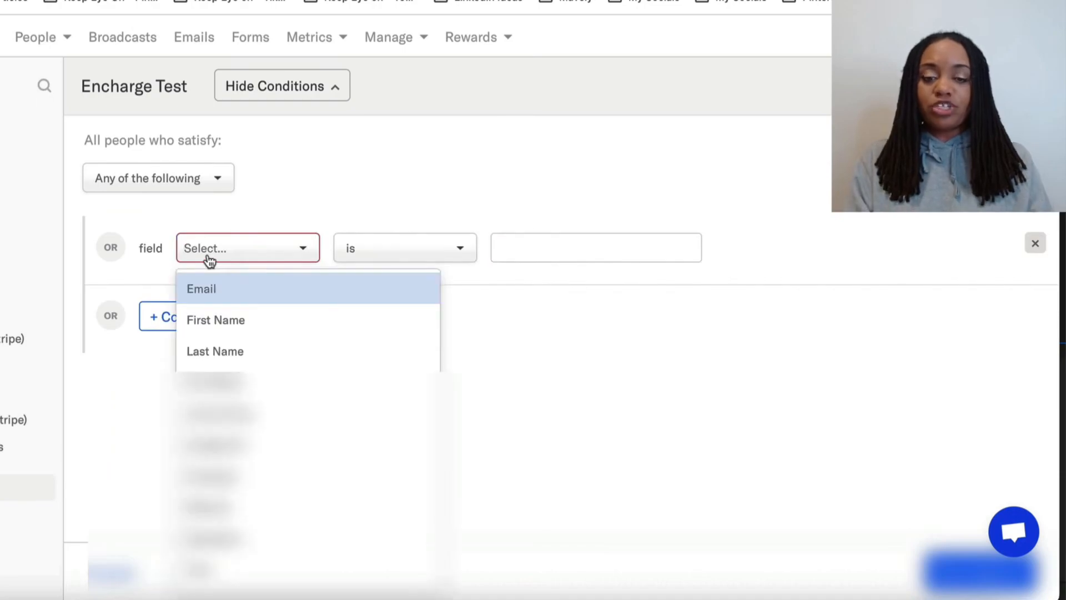
type("encha")
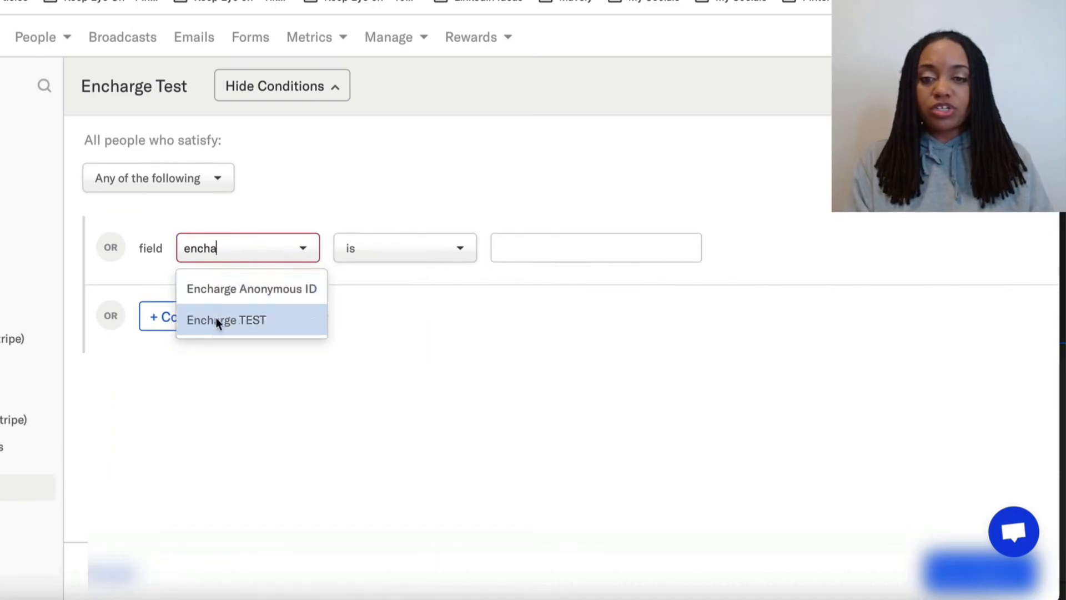
left_click(216, 318)
left_click(528, 252)
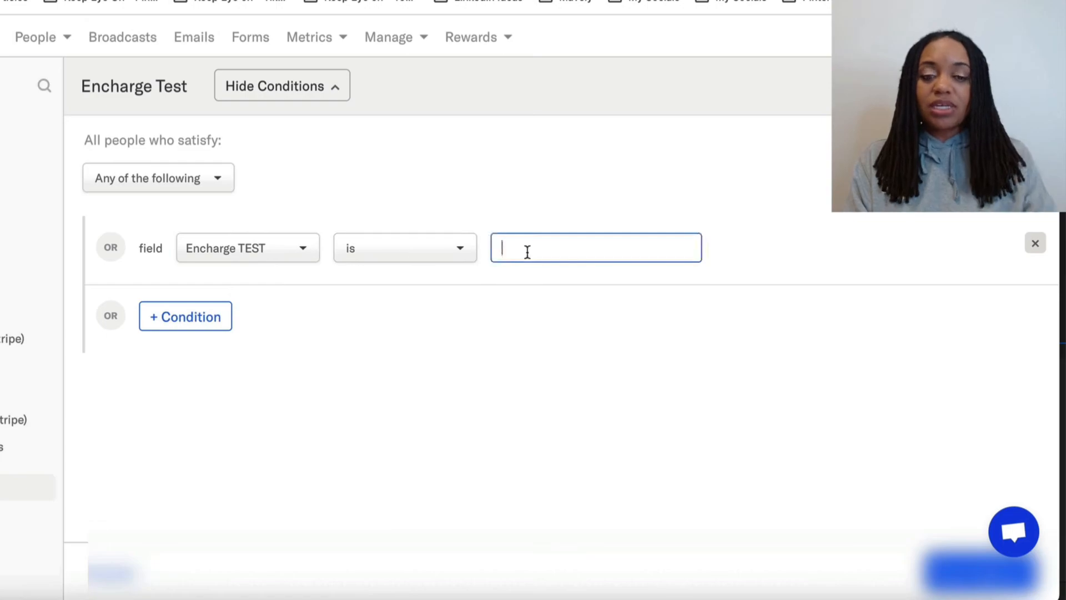
type("yes")
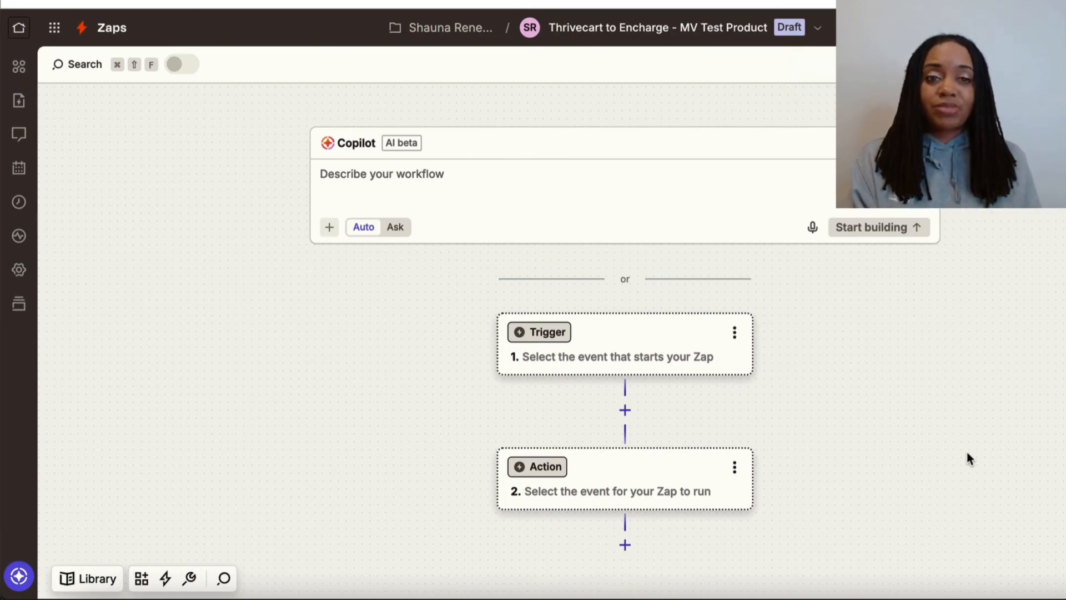
- In Zapier, set the Zap's trigger to ThriveCart's Product Purchase event using the already connected v0.0.7 account
scroll(966, 458, "down", 1)
scroll(969, 459, "down", 1)
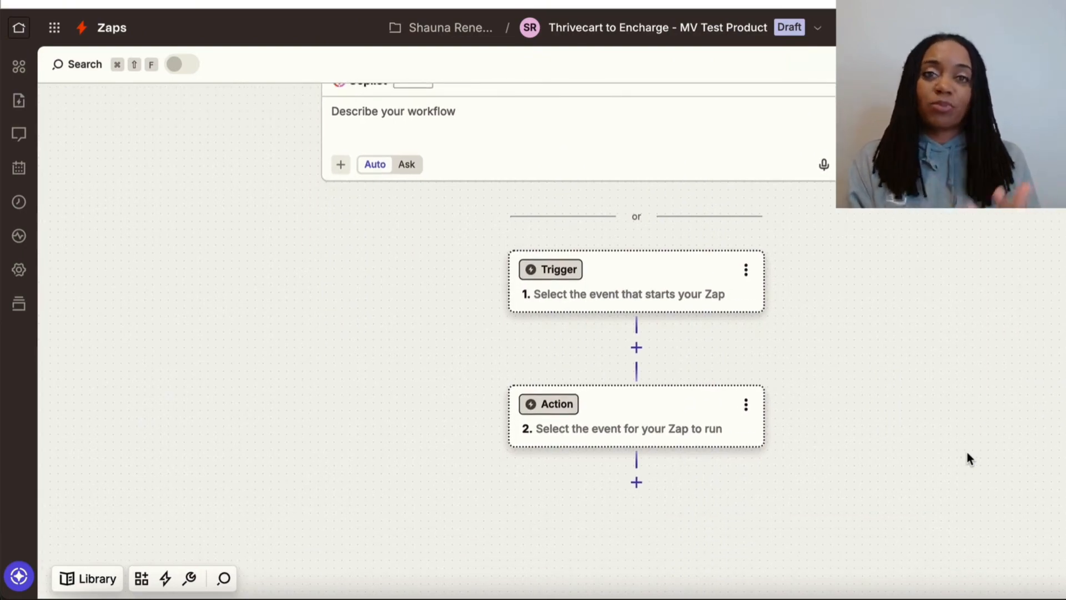
left_click(652, 294)
left_click(616, 31)
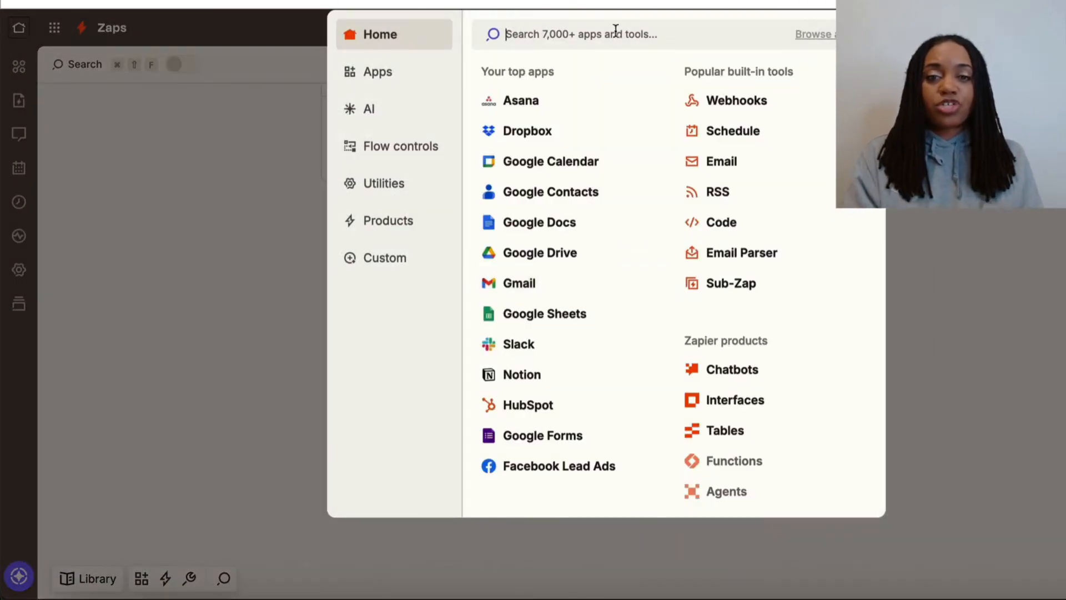
type("t")
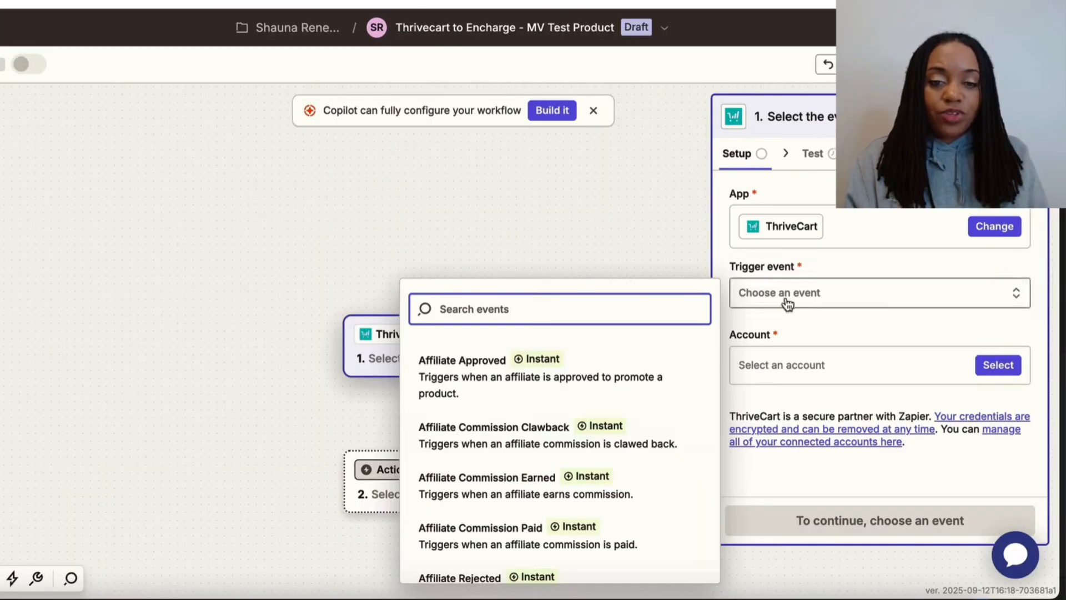
scroll(525, 440, "down", 10)
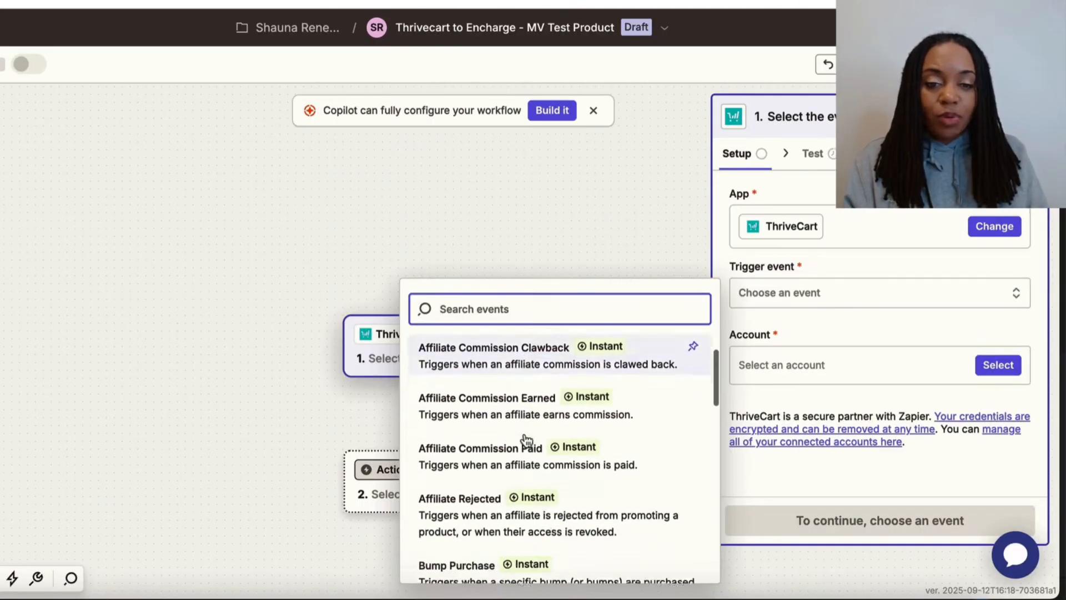
left_click(477, 470)
left_click(987, 366)
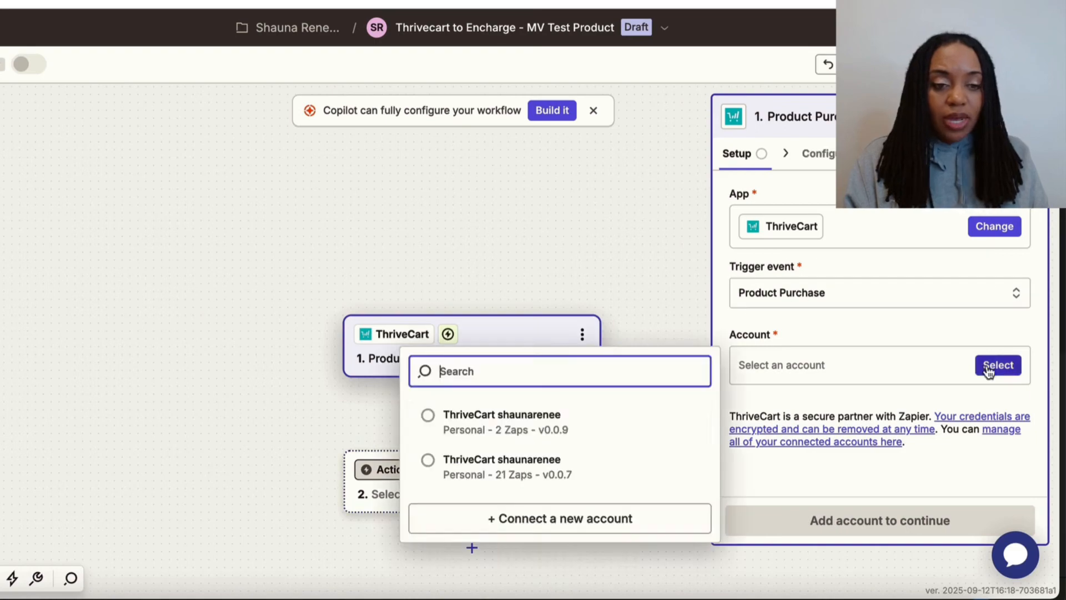
left_click(551, 474)
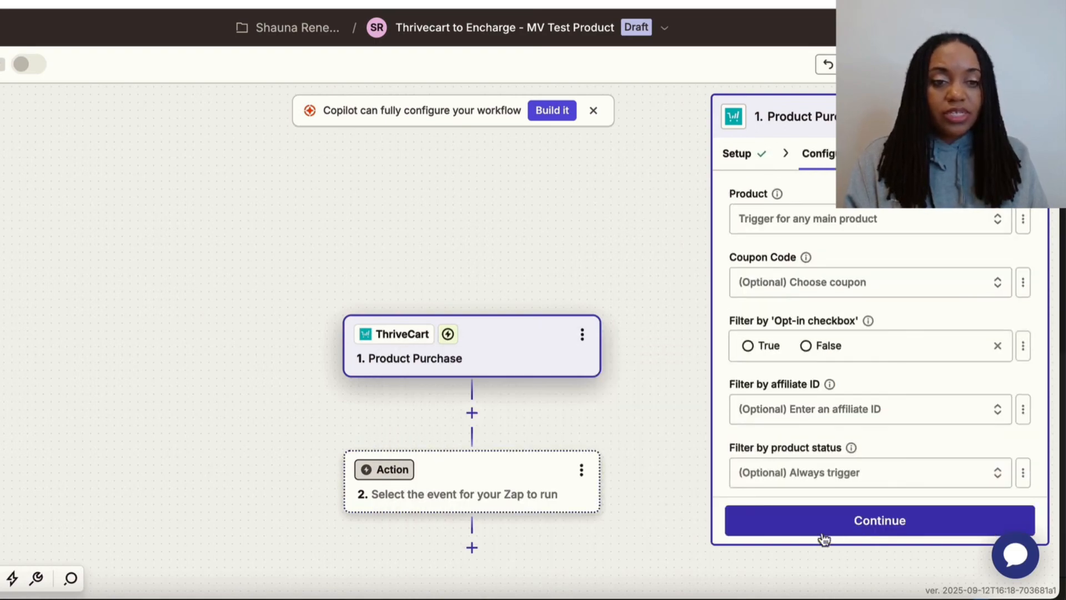
- Restrict the ThriveCart trigger to the Encharge TEST product and test it, continuing with the product A record
left_click(812, 224)
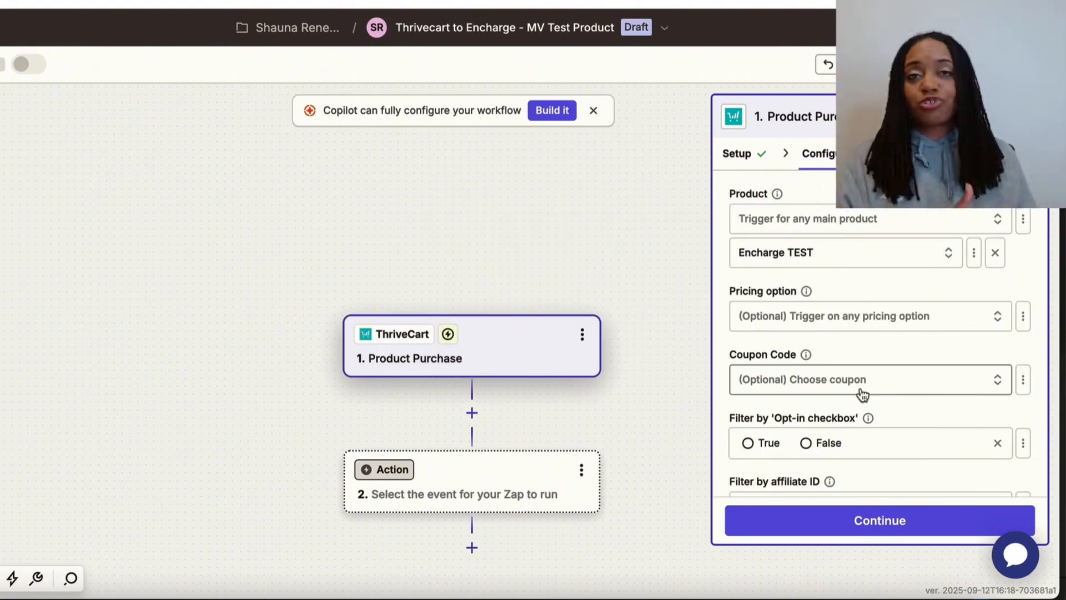
scroll(860, 389, "down", 3)
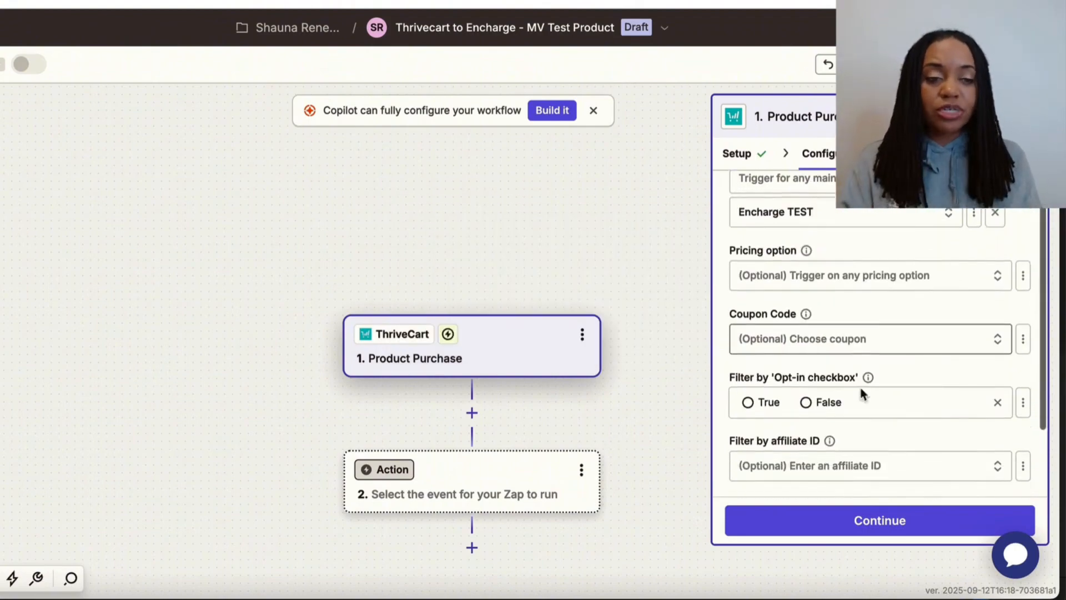
left_click(851, 534)
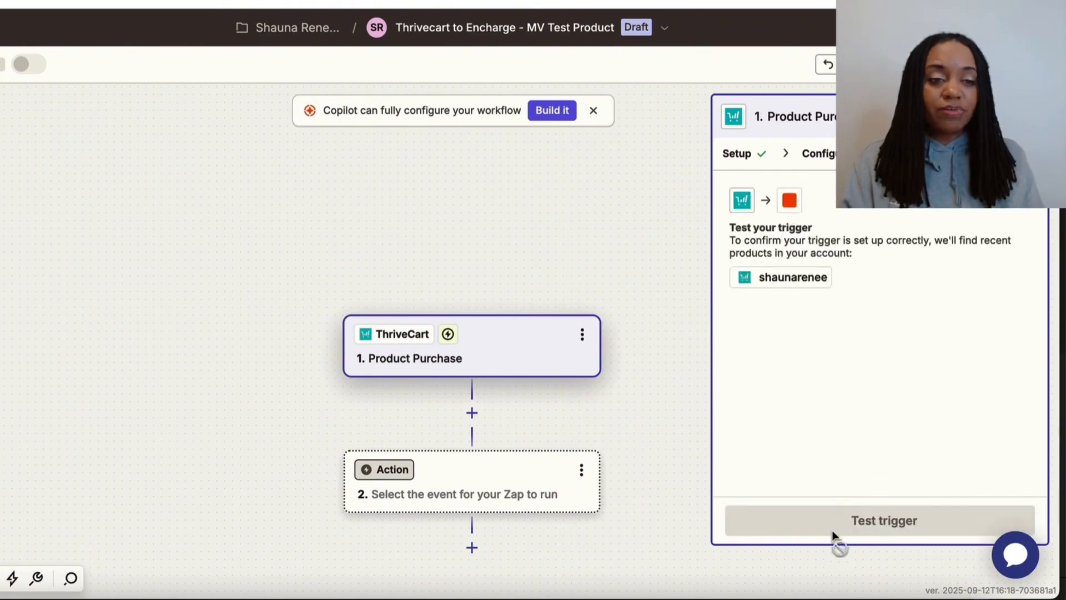
left_click(859, 522)
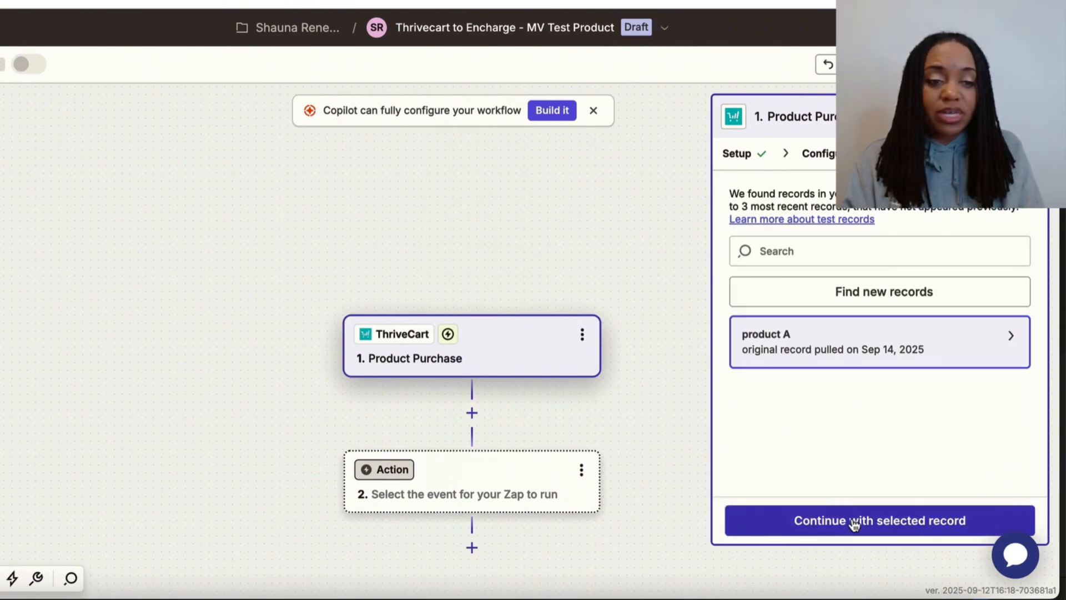
left_click(853, 522)
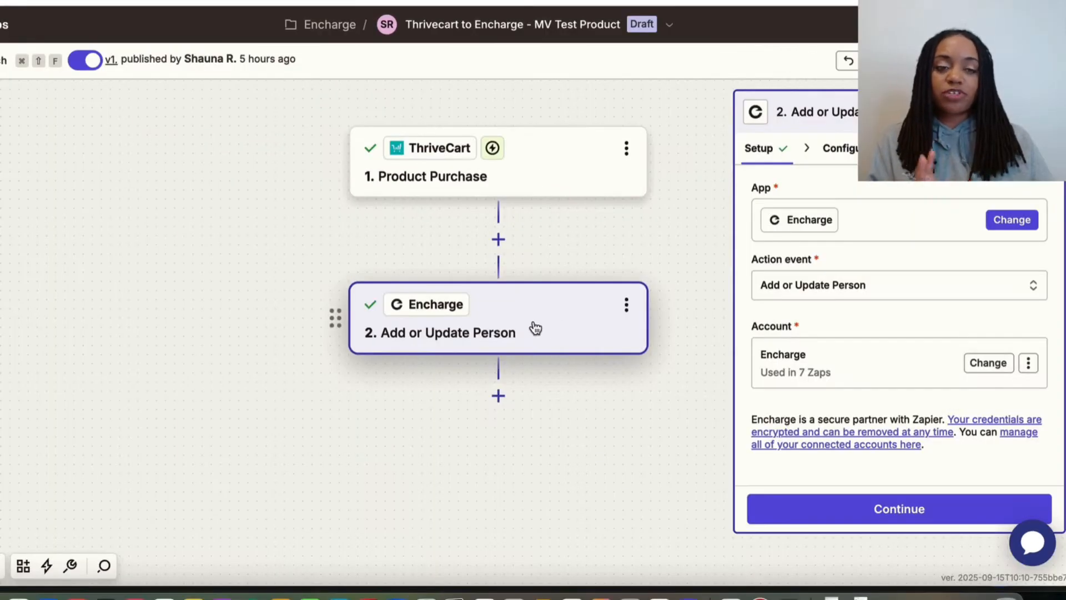
left_click(791, 296)
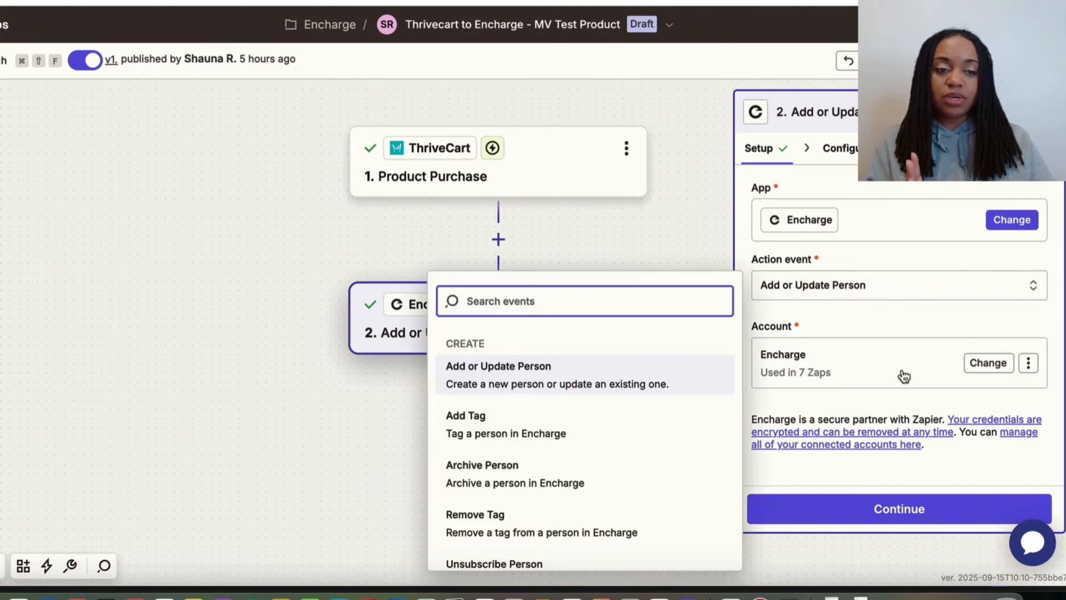
left_click(875, 395)
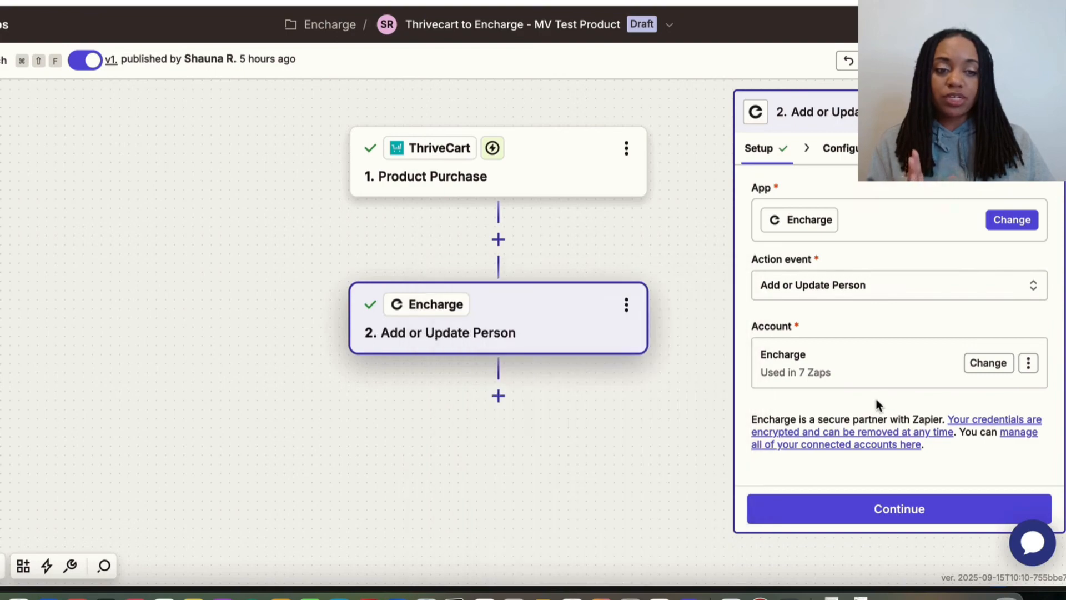
left_click(885, 511)
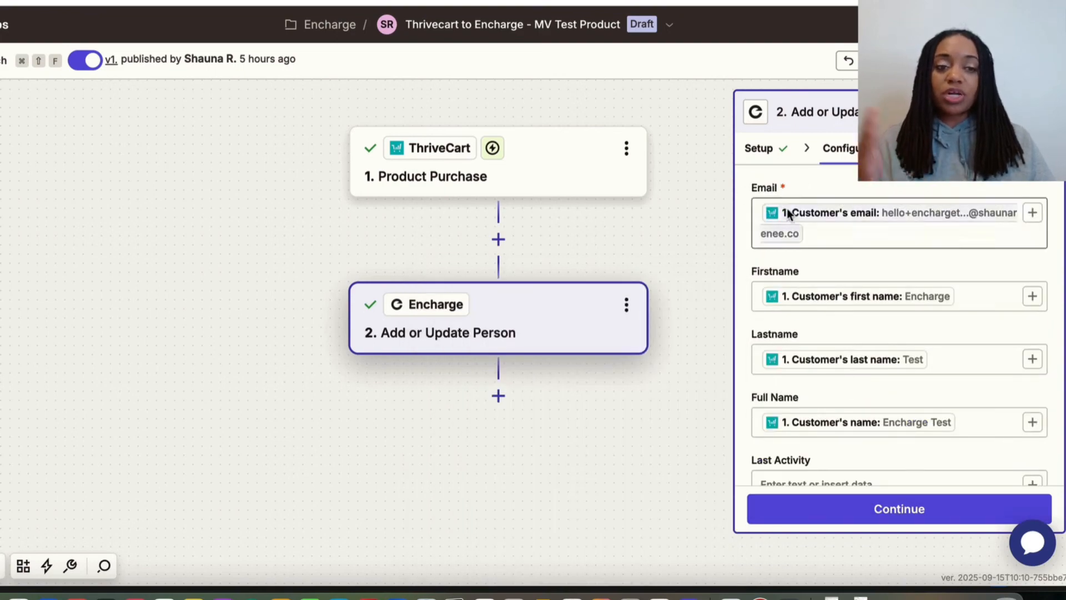
left_click(990, 222)
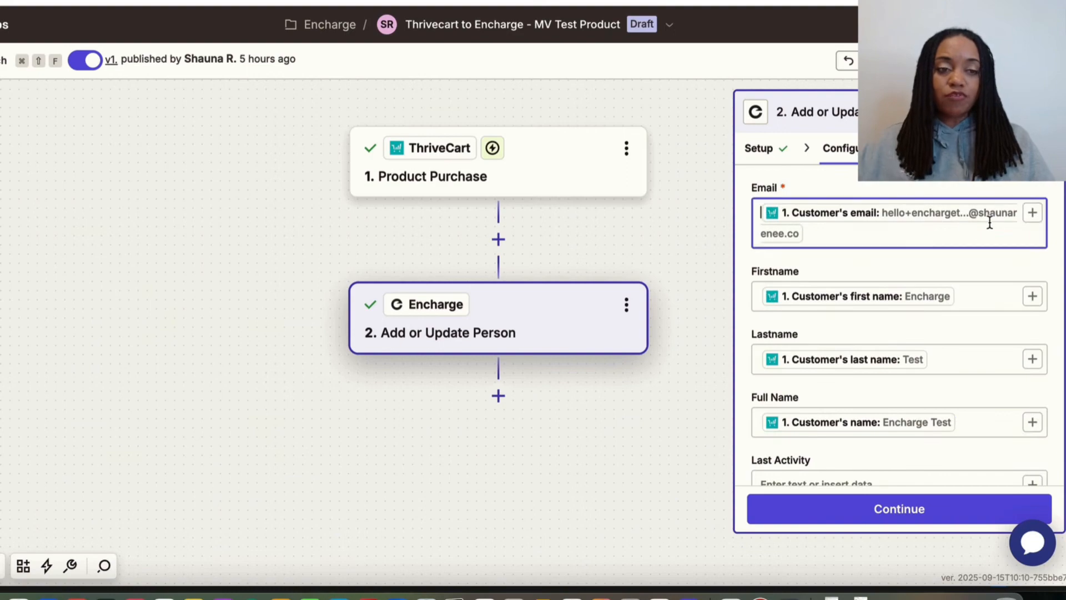
key("BackSpace")
left_click(1032, 212)
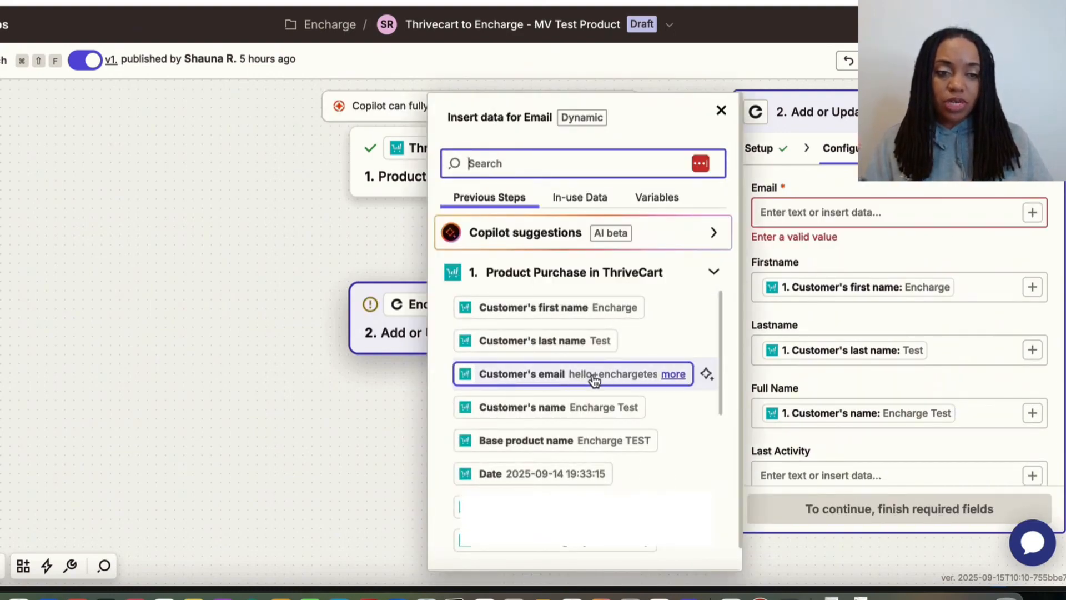
left_click(547, 375)
- Remap the Encharge action's Firstname field to ThriveCart's Customer's first name
left_click(1035, 308)
key("BackSpace")
left_click(1032, 300)
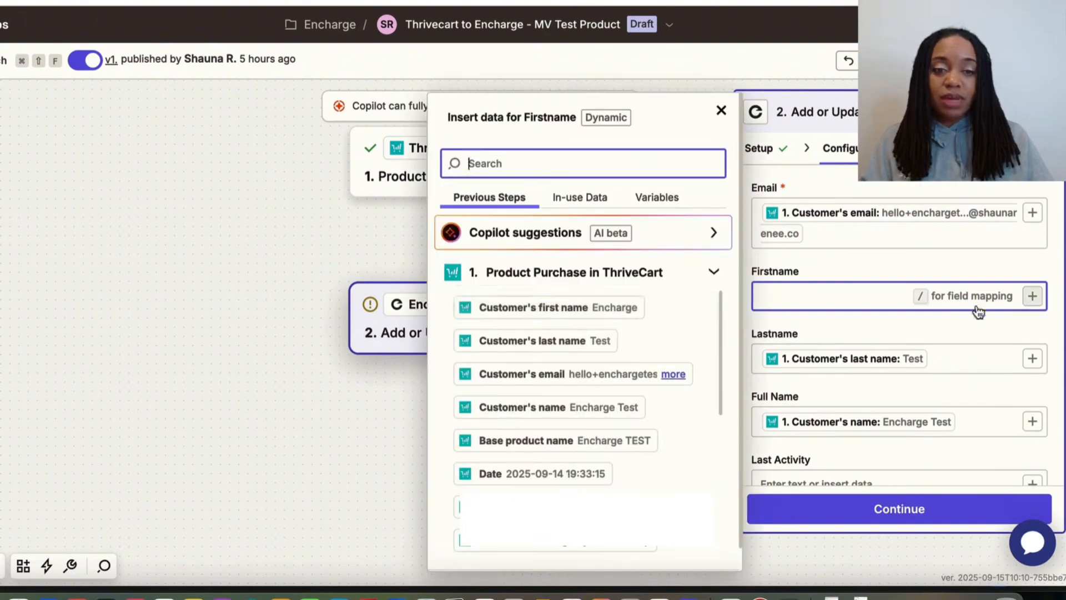
left_click(611, 313)
scroll(920, 256, "down", 5)
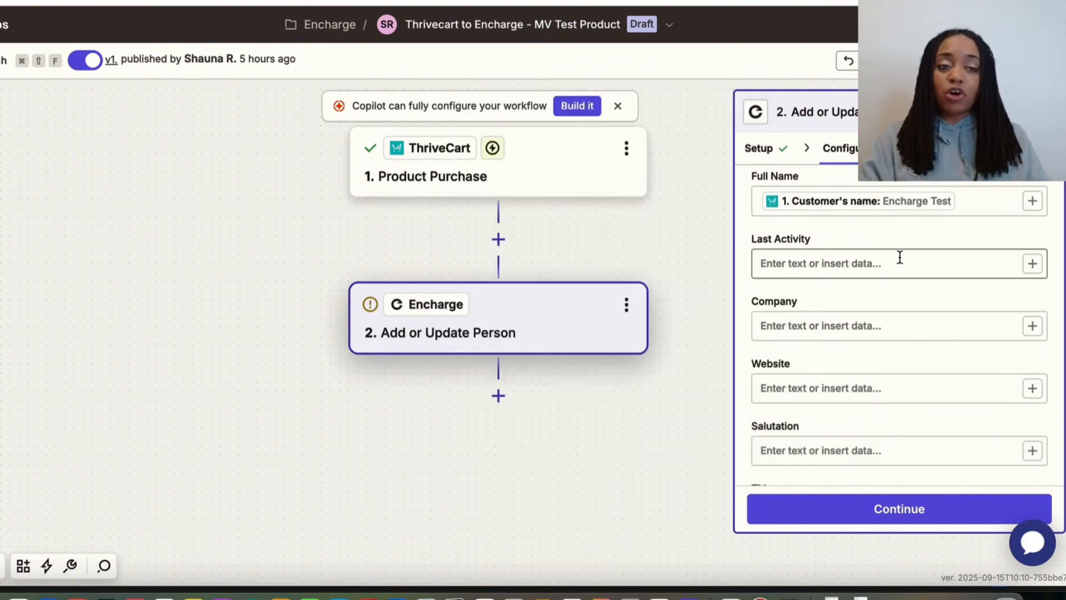
- Keep the Encharge action's Encharge TEST field set to yes and finish the configuration, skipping the step's test
scroll(896, 257, "down", 5)
scroll(896, 257, "down", 10)
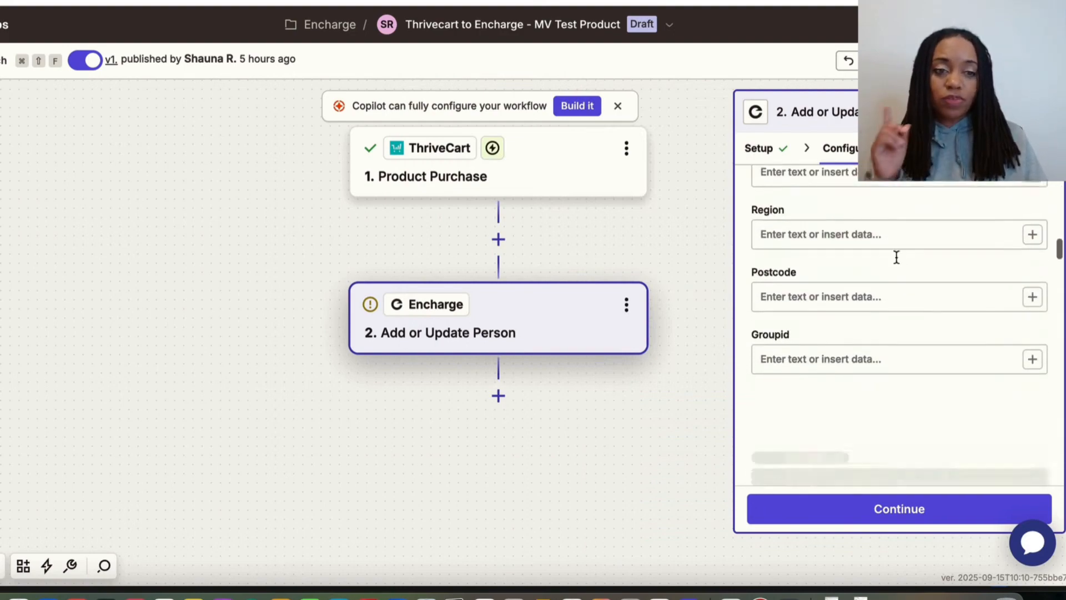
scroll(896, 257, "down", 10)
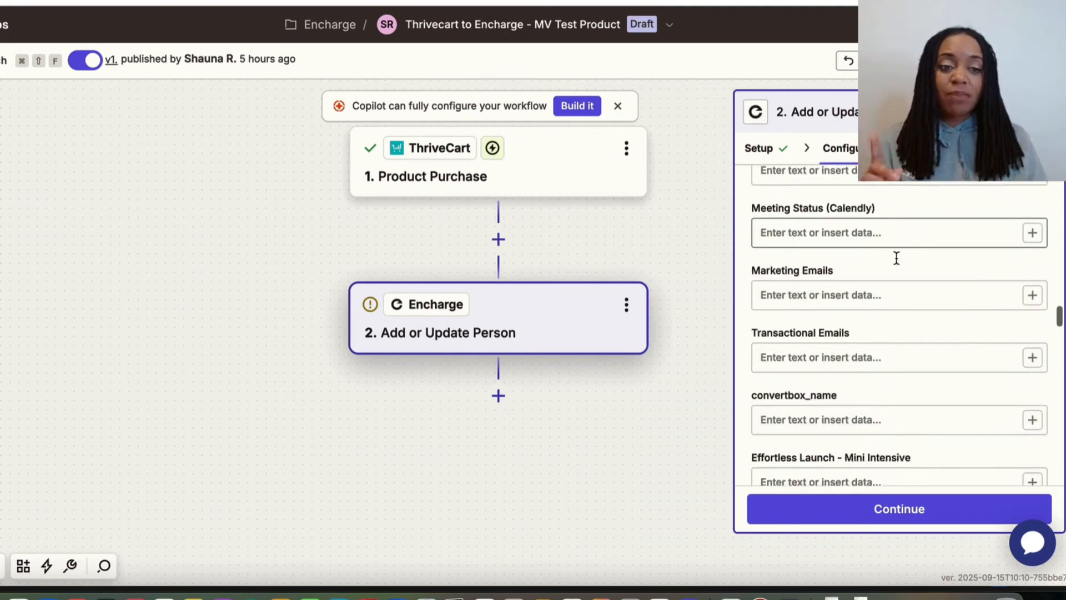
scroll(889, 261, "down", 1)
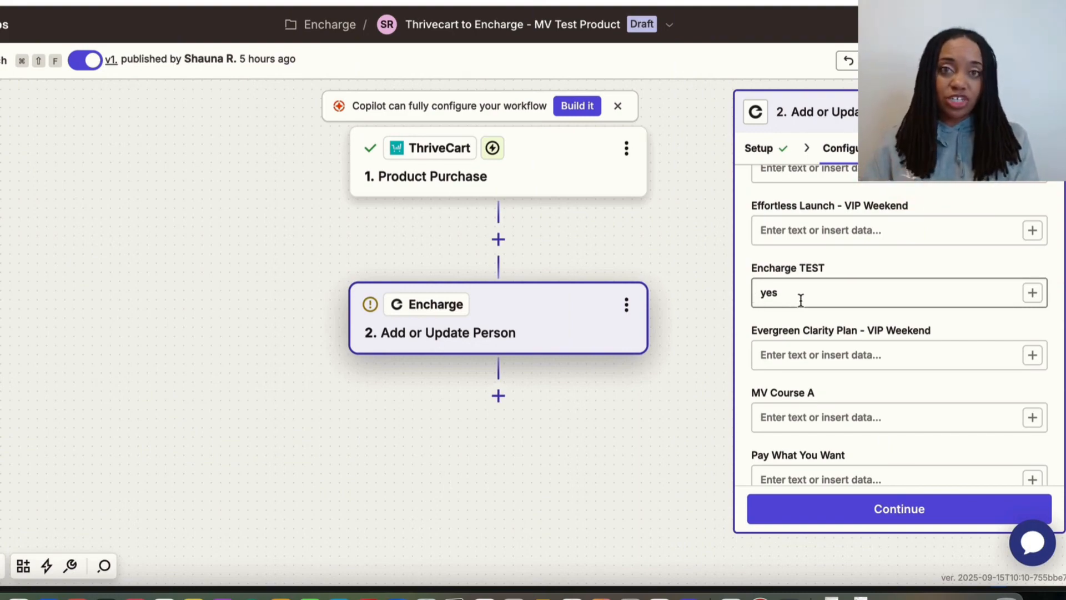
left_click(798, 514)
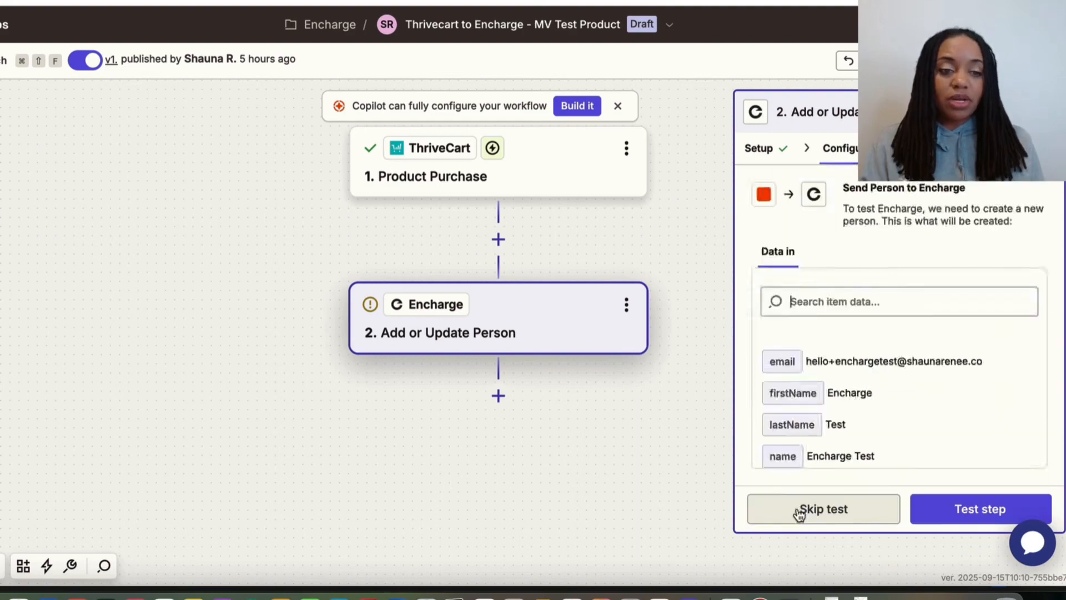
left_click(799, 514)
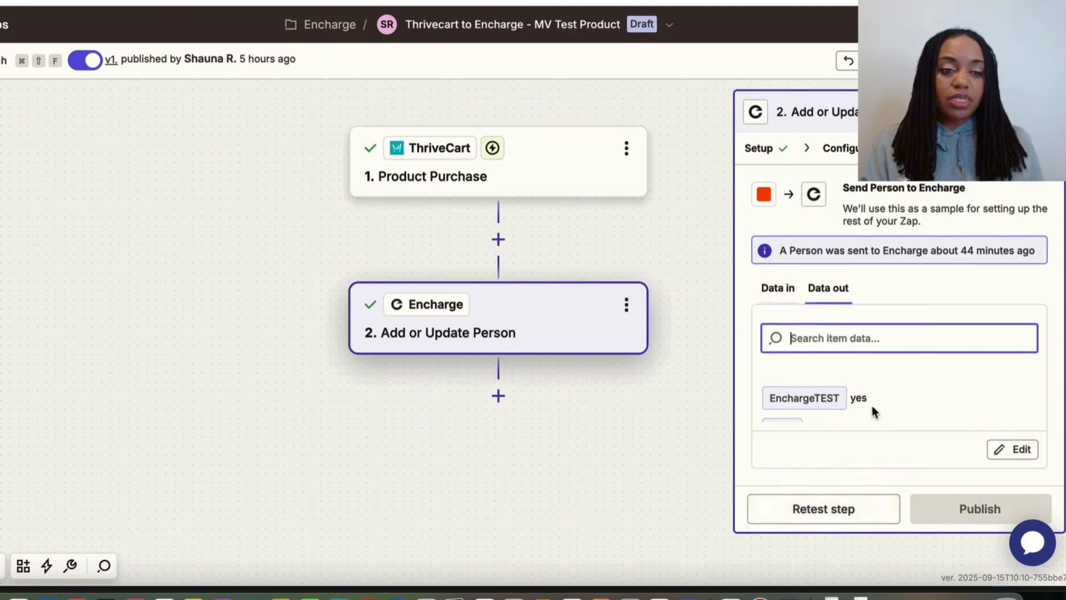
left_click(820, 510)
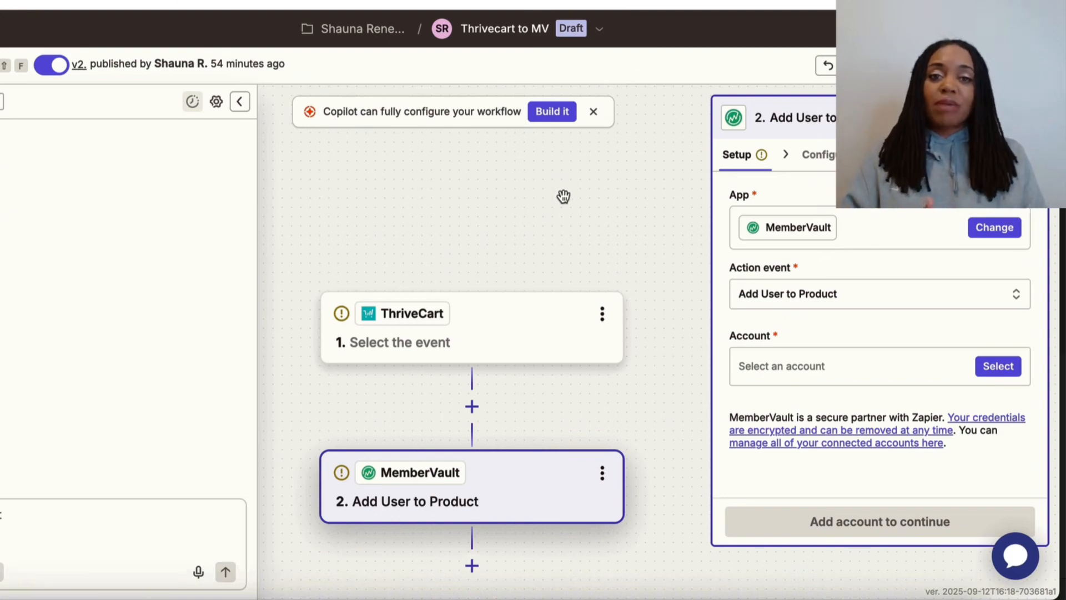
- In the Thrivecart to MV Zap, set the trigger to ThriveCart's Product Purchase event with the connected v0.0.7 account
left_click(479, 318)
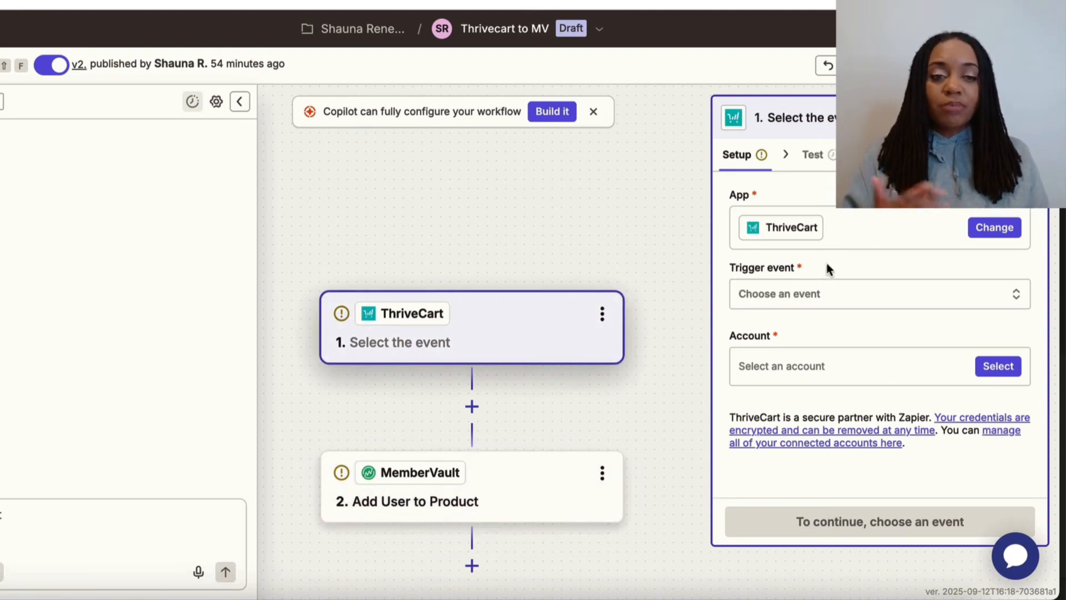
left_click(785, 300)
scroll(556, 422, "down", 6)
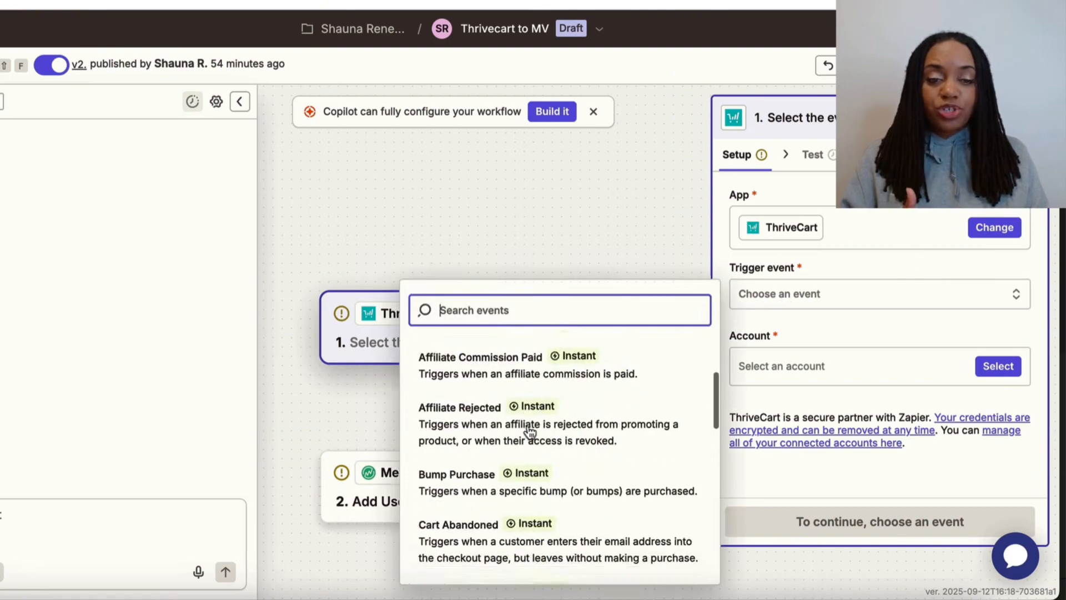
left_click(476, 378)
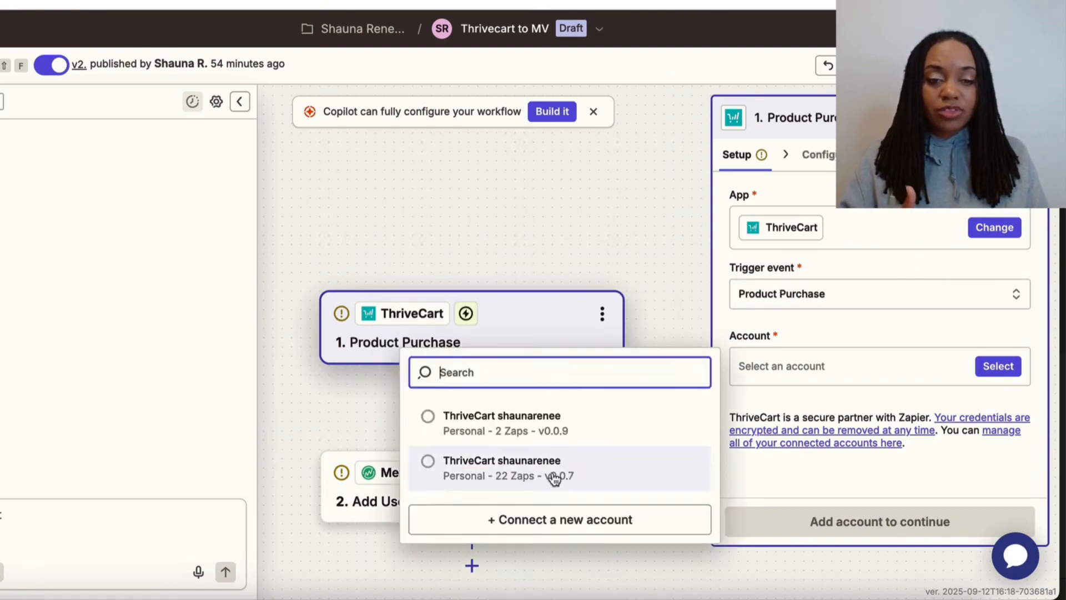
left_click(554, 474)
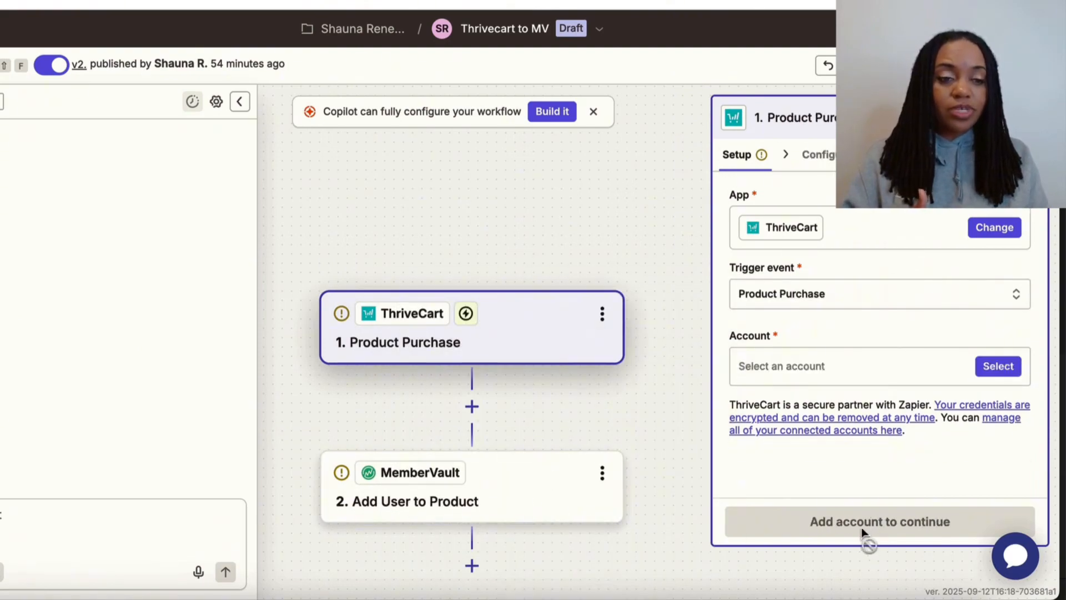
left_click(861, 528)
- Limit the ThriveCart trigger to the Encharge TEST product and test it, continuing with the product A record
left_click(762, 220)
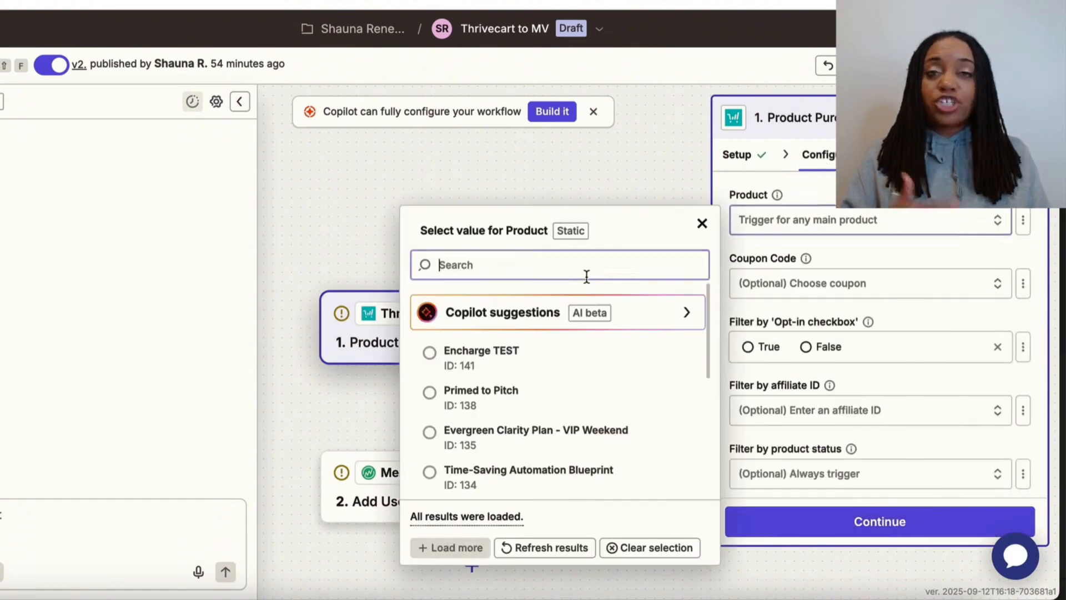
left_click(479, 367)
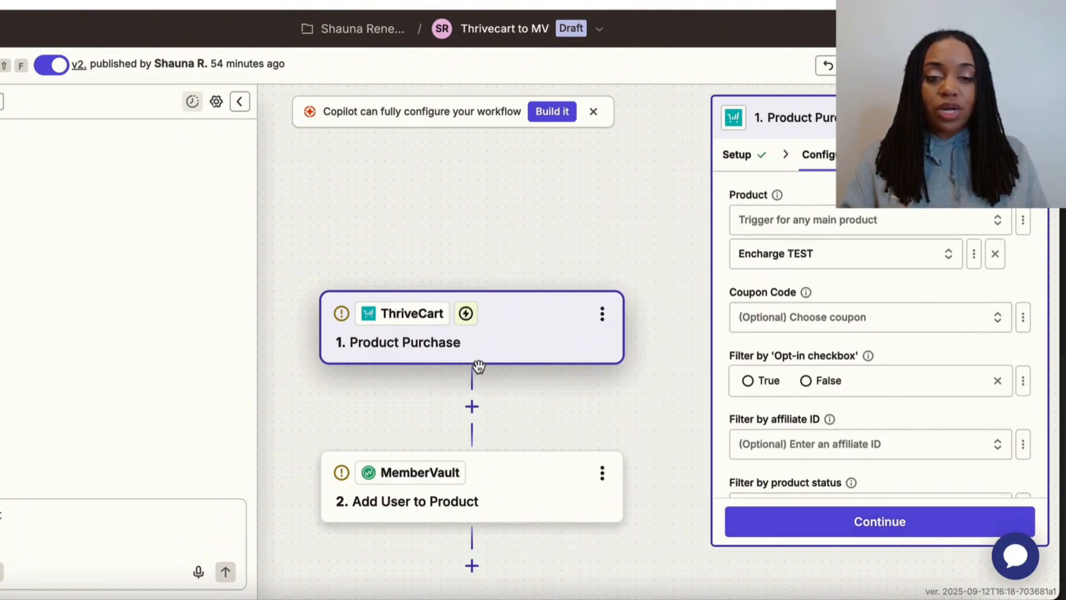
left_click(874, 528)
left_click(830, 529)
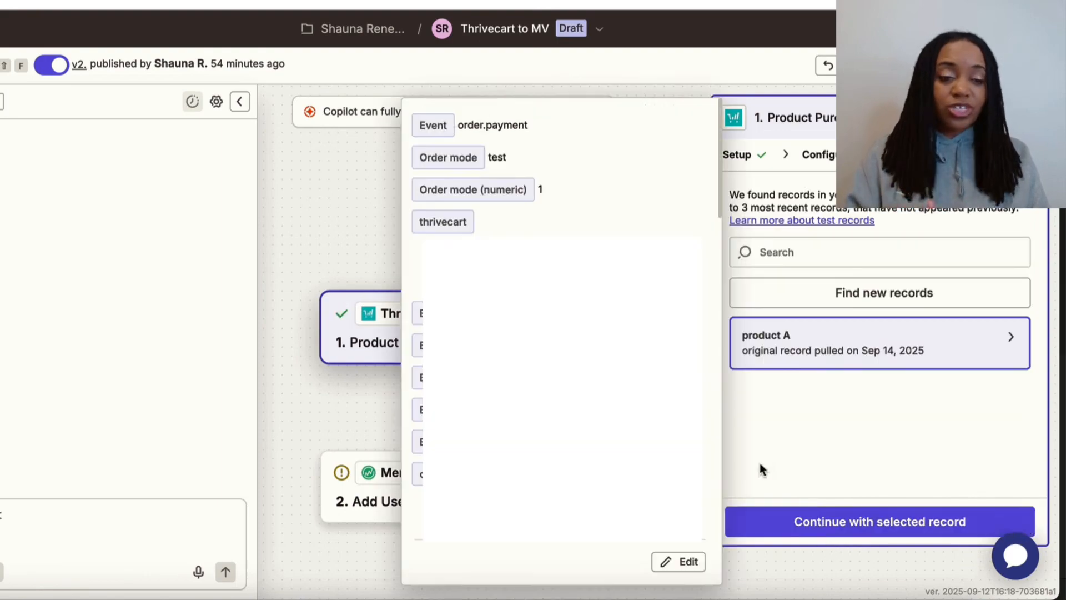
left_click(791, 524)
left_click(789, 522)
- Assign the connected MemberVault account, map Email, First Name and Last Name to ThriveCart's customer data, and set Product to Encharge TEST
left_click(564, 328)
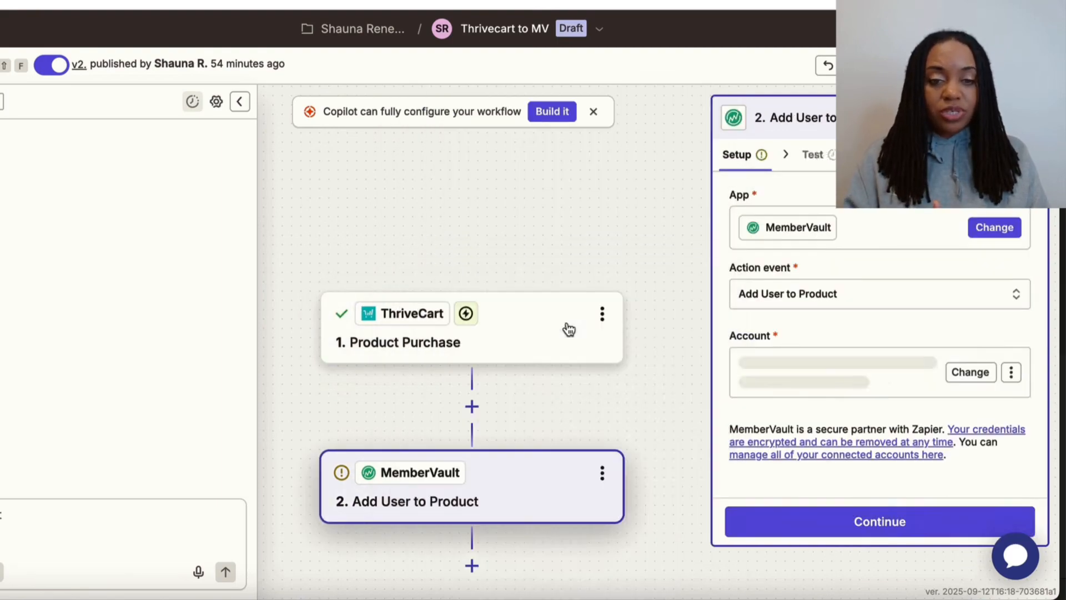
left_click(868, 529)
left_click(1015, 221)
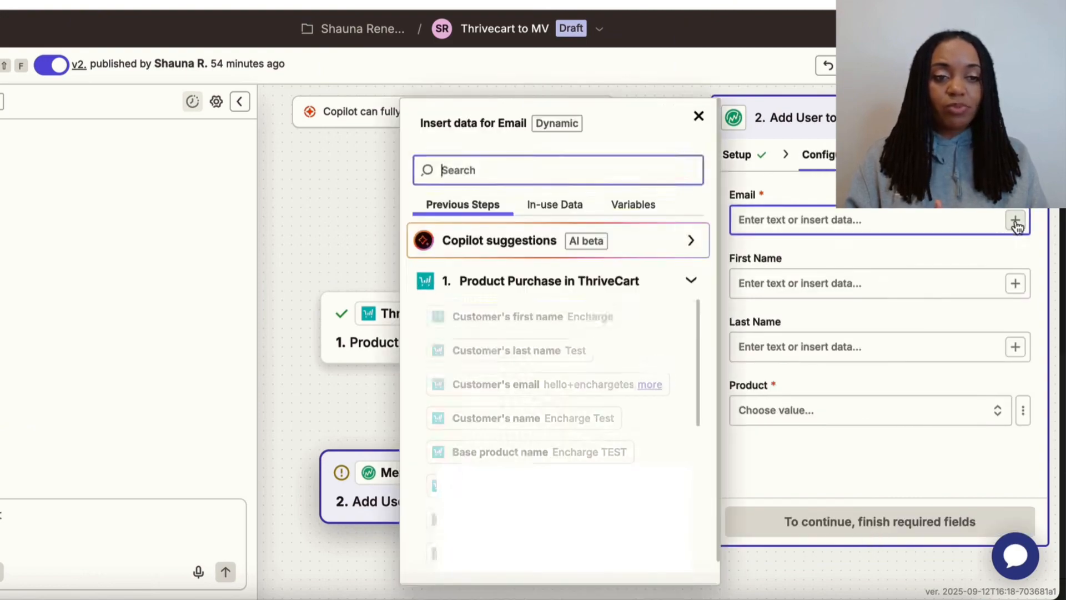
left_click(674, 383)
left_click(1016, 307)
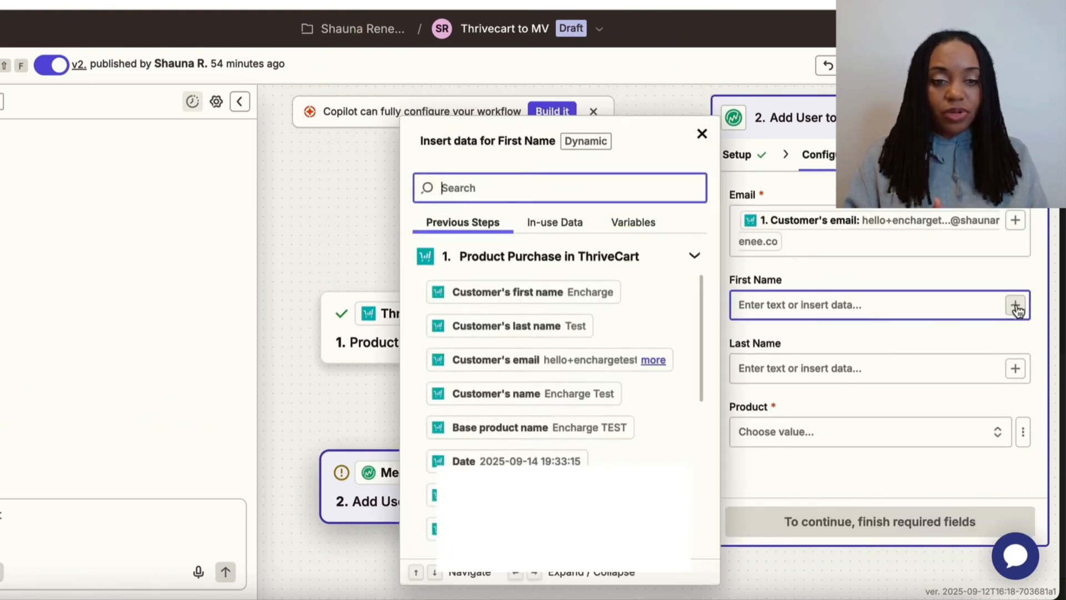
left_click(557, 299)
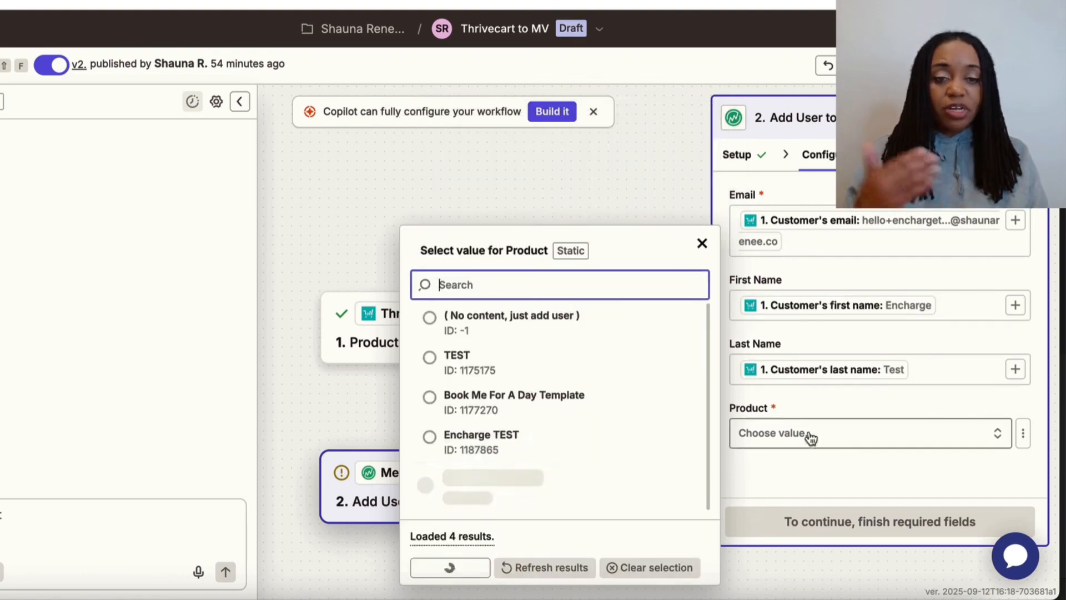
left_click(506, 435)
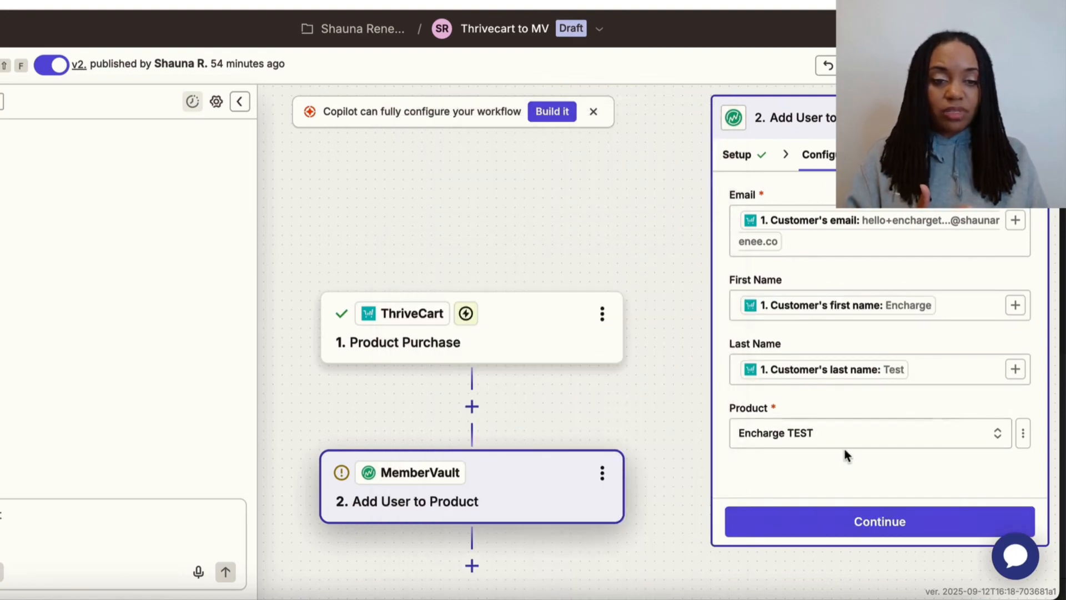
- Test the MemberVault Add User to Product step and publish the new Zap version without a version name
left_click(869, 535)
left_click(911, 533)
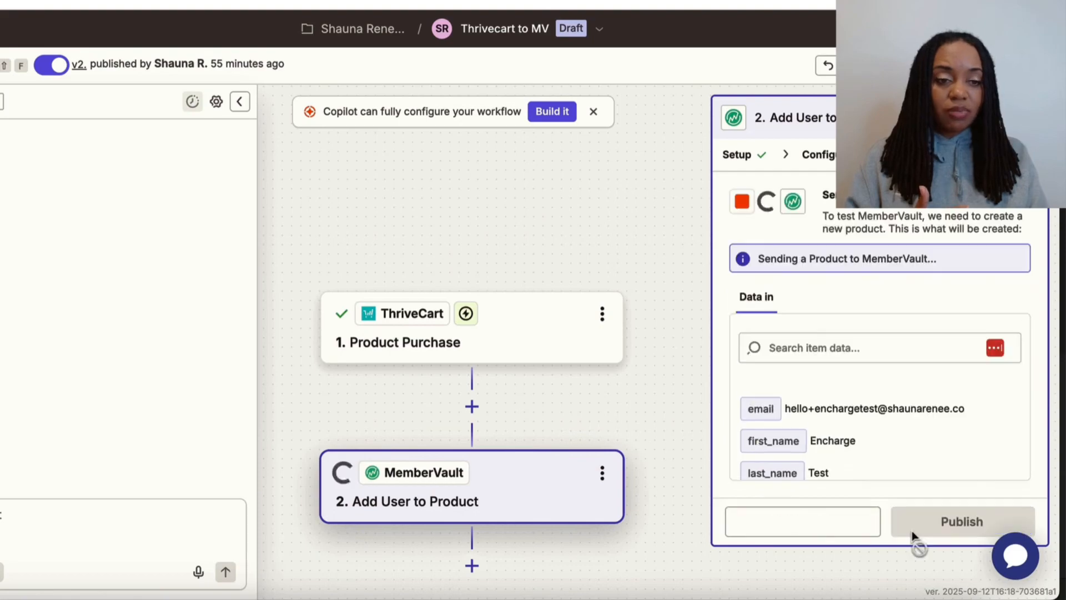
left_click(911, 532)
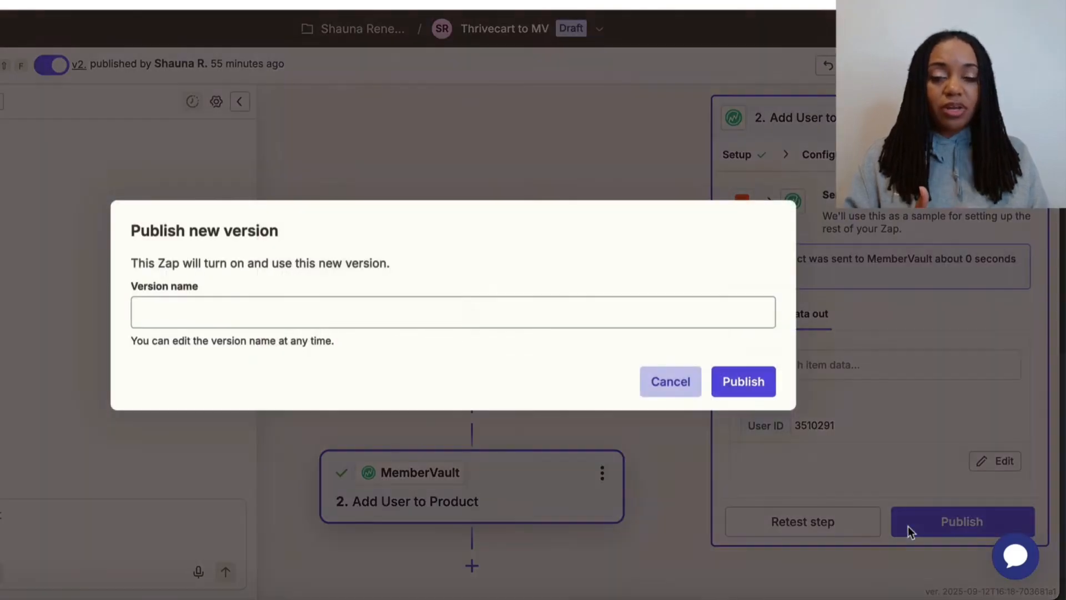
left_click(753, 388)
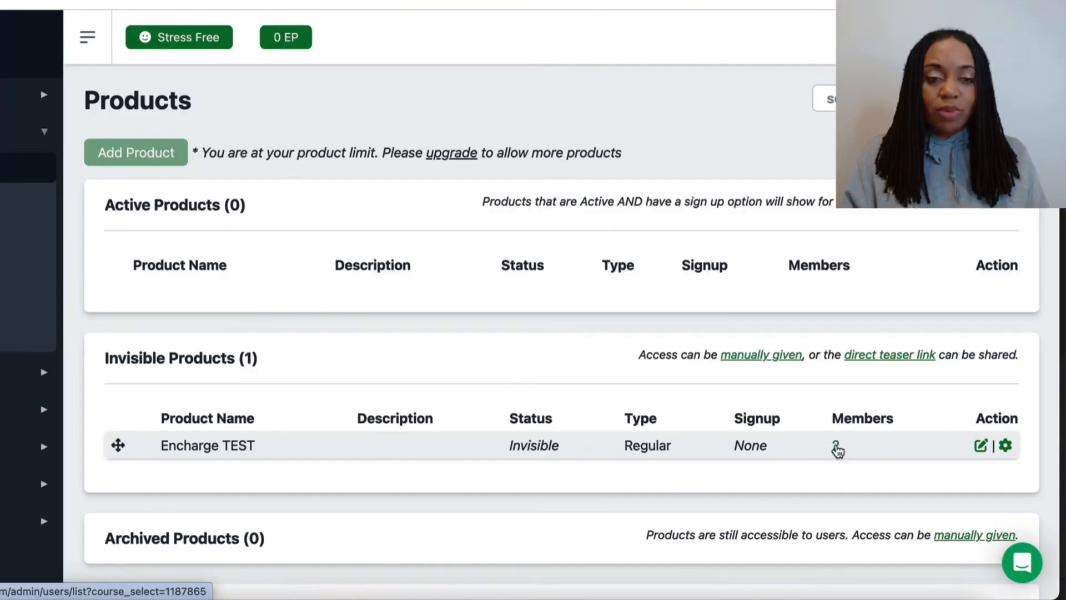
- In MemberVault, open the Encharge TEST product's member list and check the test buyer's email entry
left_click(835, 446)
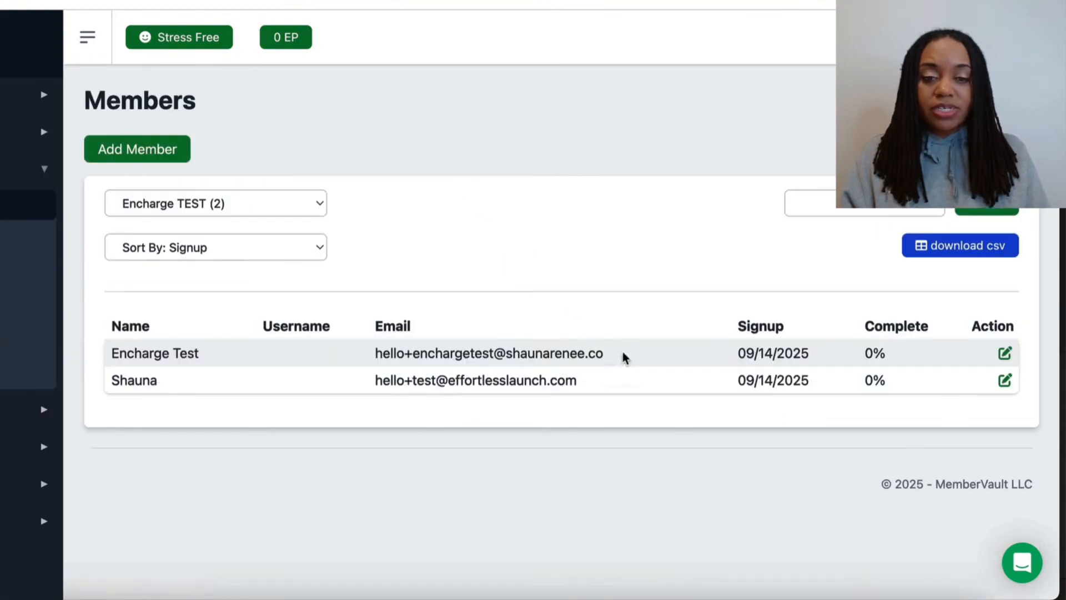
left_click_drag(623, 357, 362, 359)
left_click(362, 359)
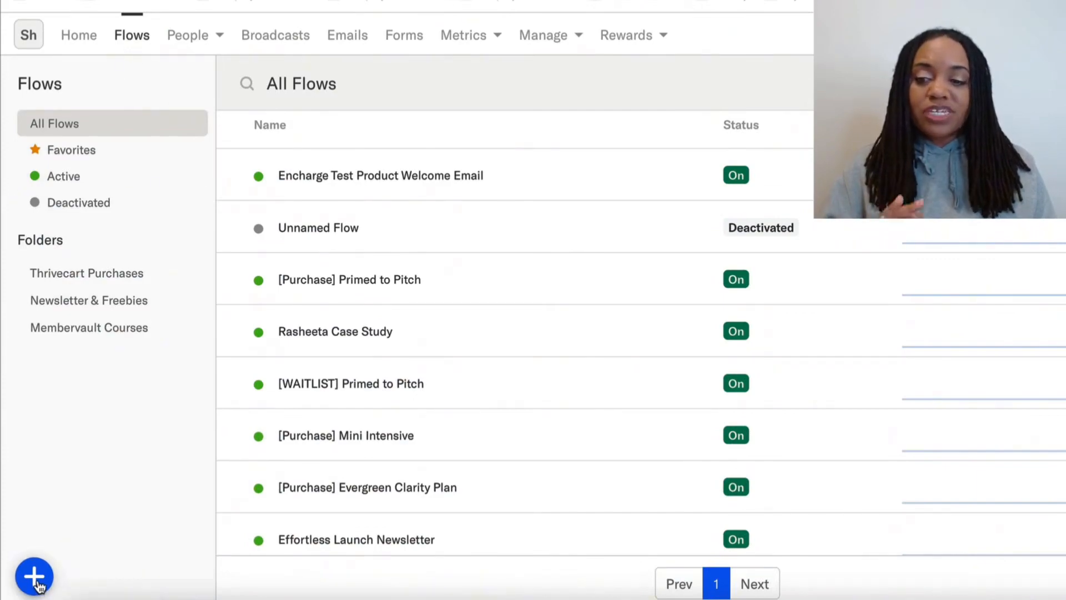
- In Encharge, create a new flow, review the available triggers, actions and filters, and place an Entered Segment trigger on the canvas
left_click(34, 576)
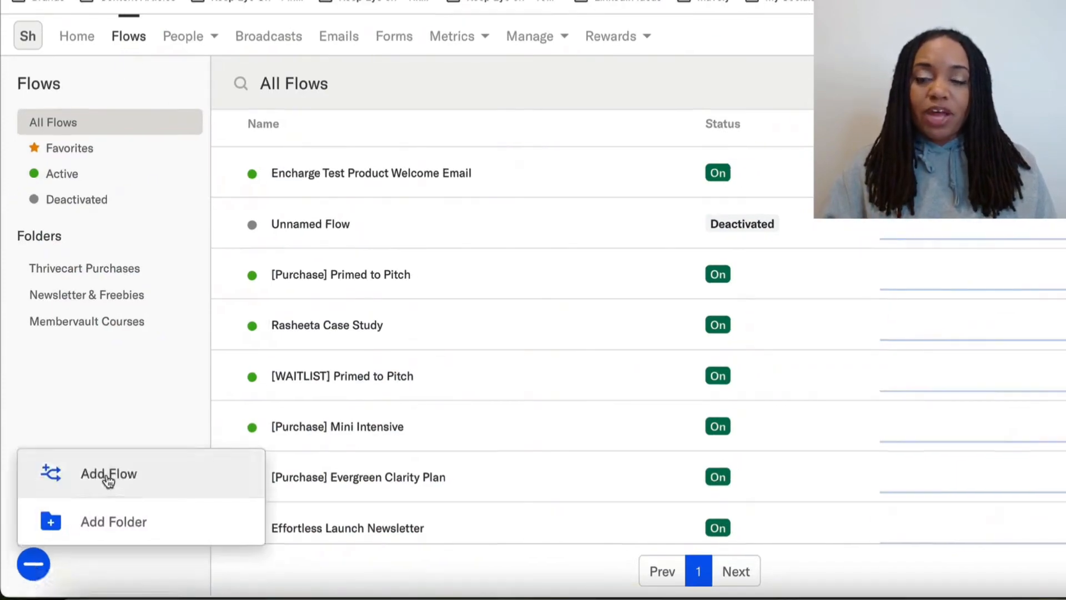
left_click(105, 477)
left_click(260, 203)
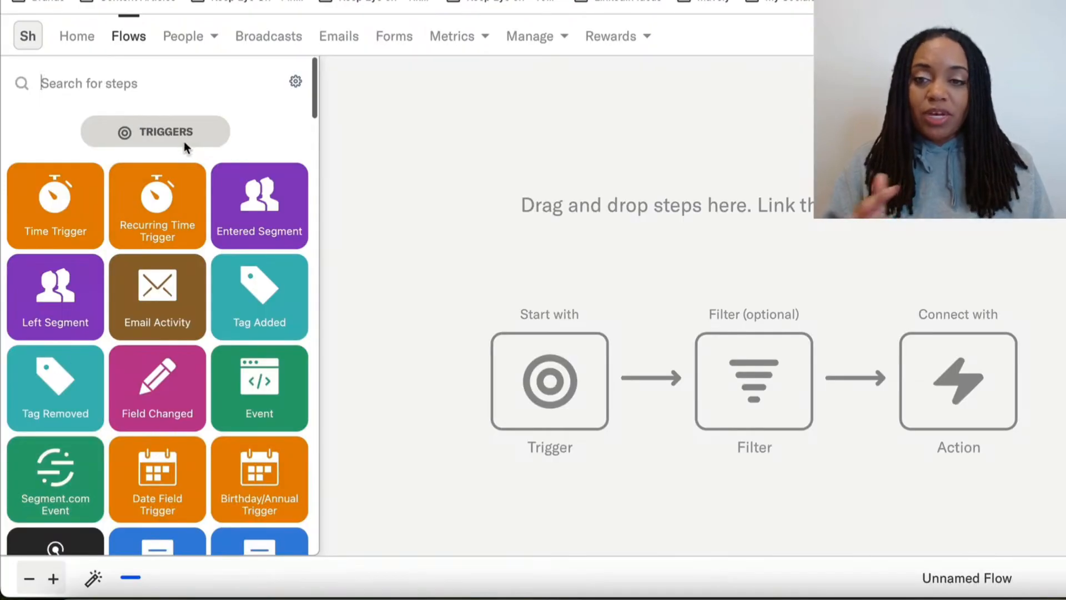
scroll(191, 168, "down", 20)
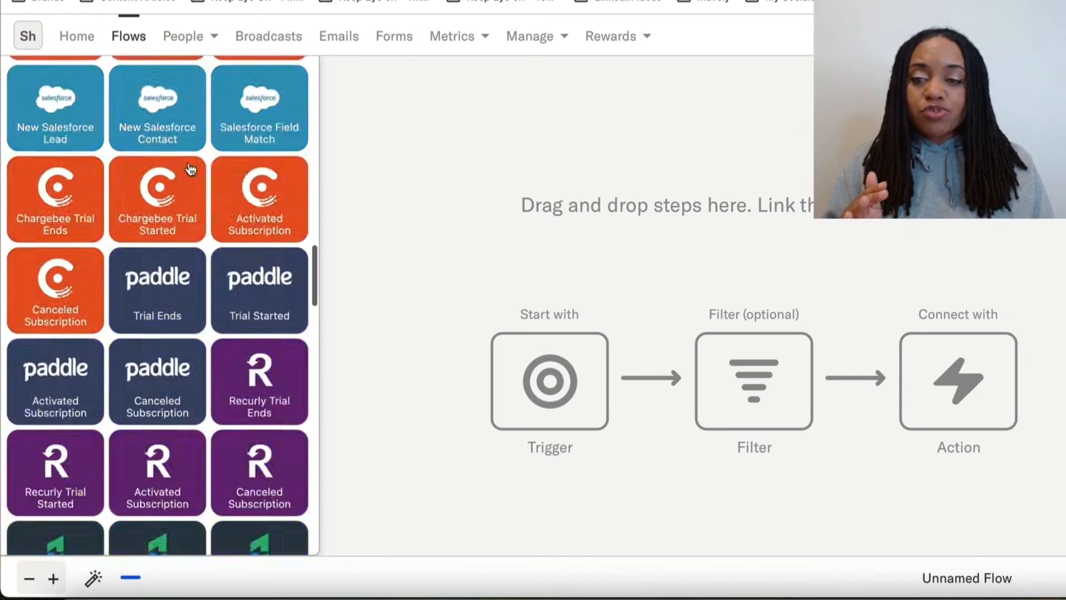
scroll(191, 168, "up", 3)
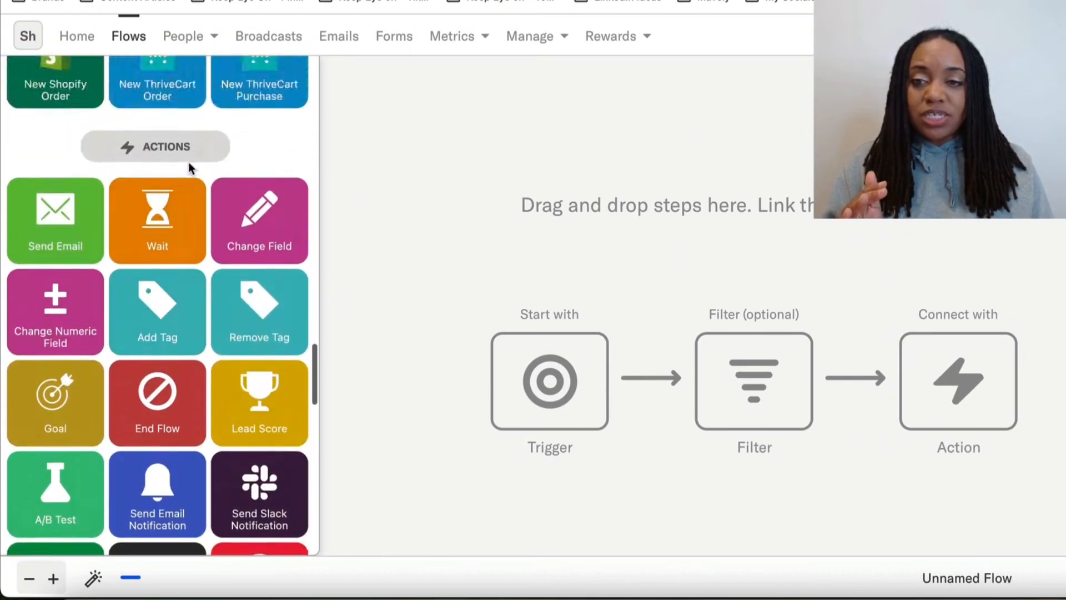
scroll(190, 168, "down", 10)
scroll(191, 168, "up", 1)
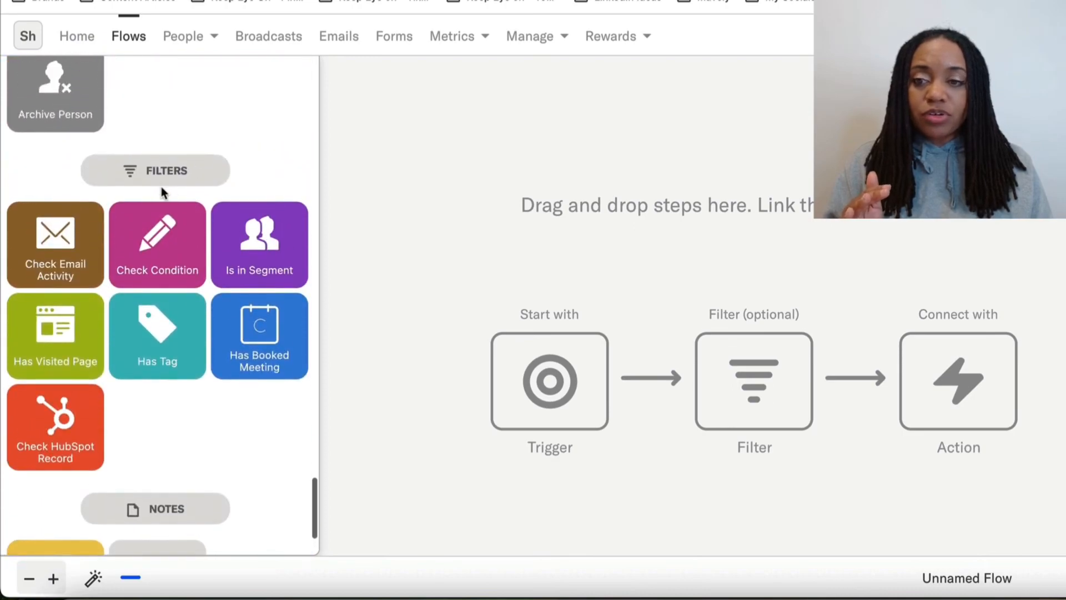
scroll(204, 314, "down", 3)
scroll(204, 315, "up", 20)
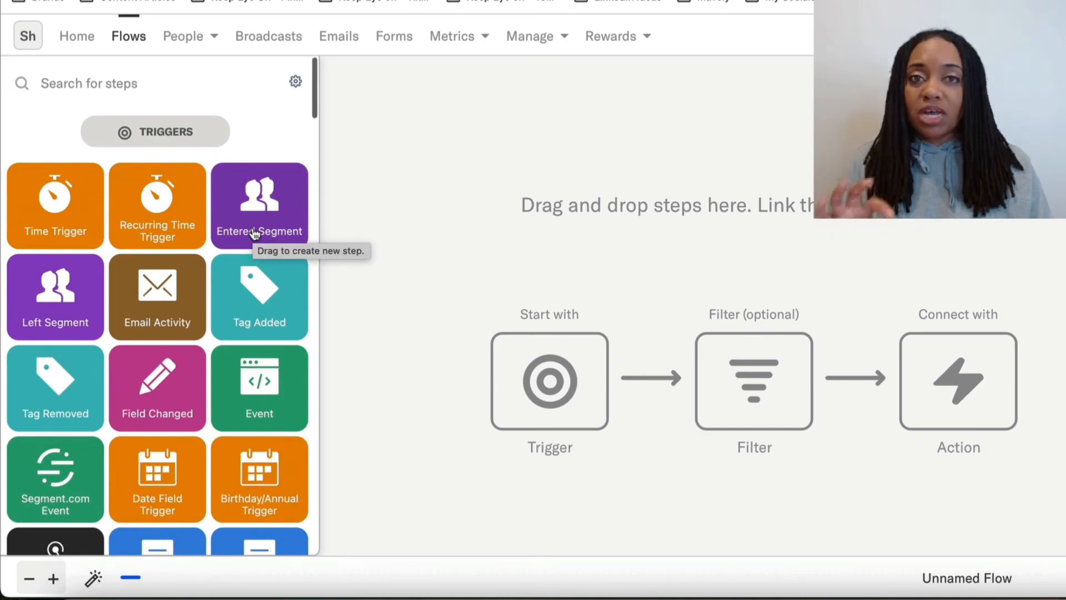
left_click_drag(254, 233, 651, 404)
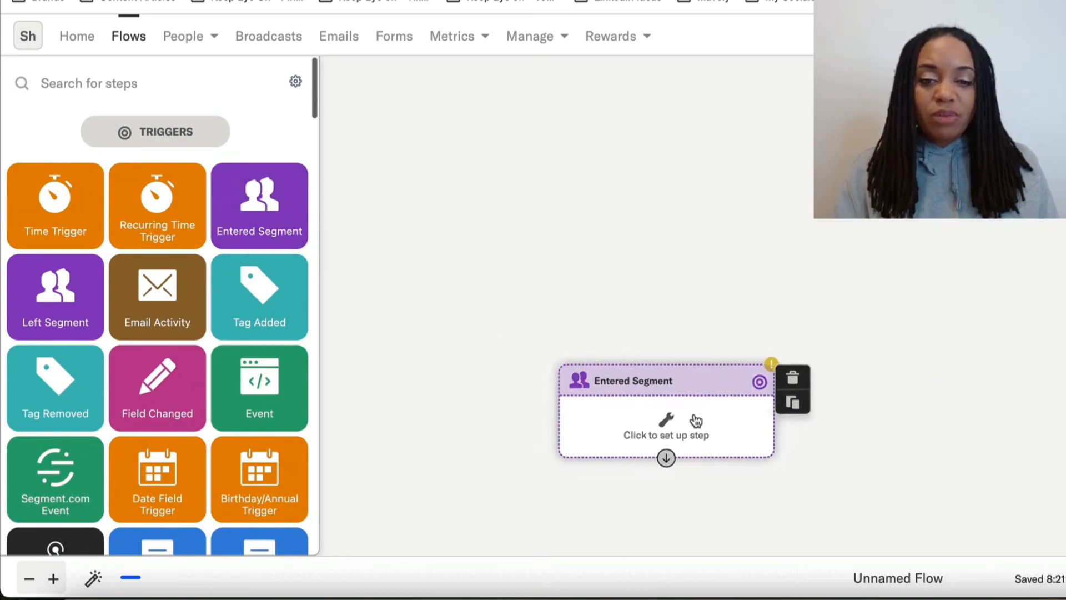
- Configure the Entered Segment trigger with the Encharge Test segment for people who enter it in the future, and save it
left_click(641, 438)
left_click(840, 206)
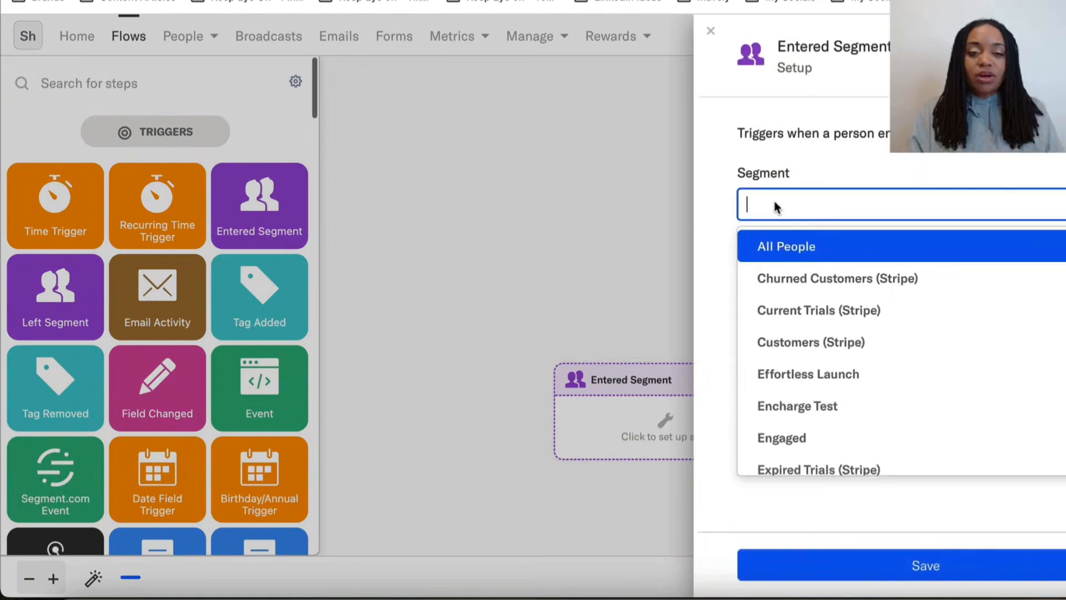
left_click(797, 407)
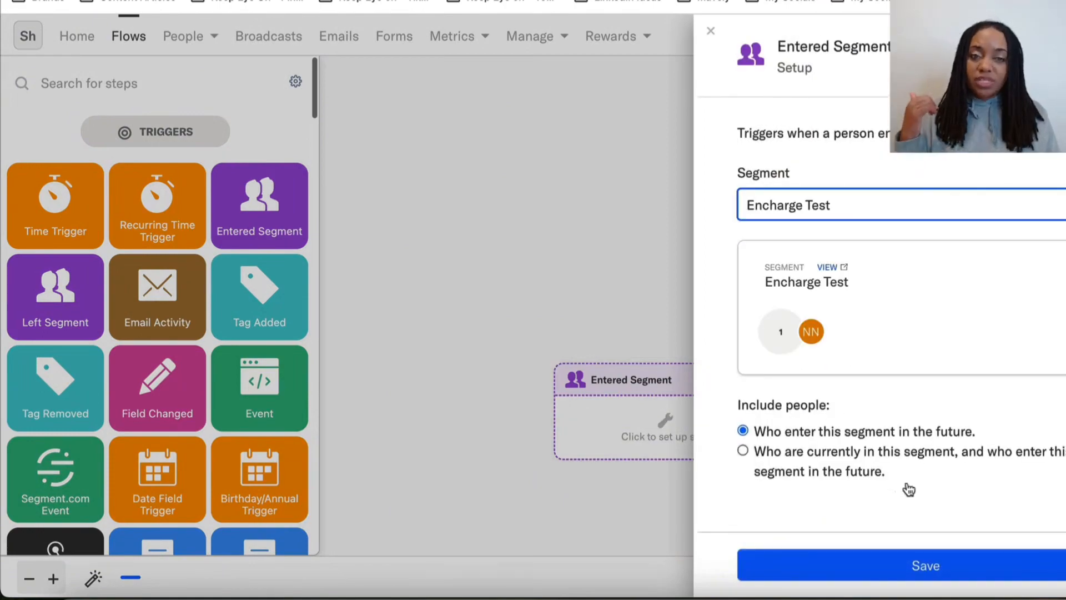
left_click(913, 560)
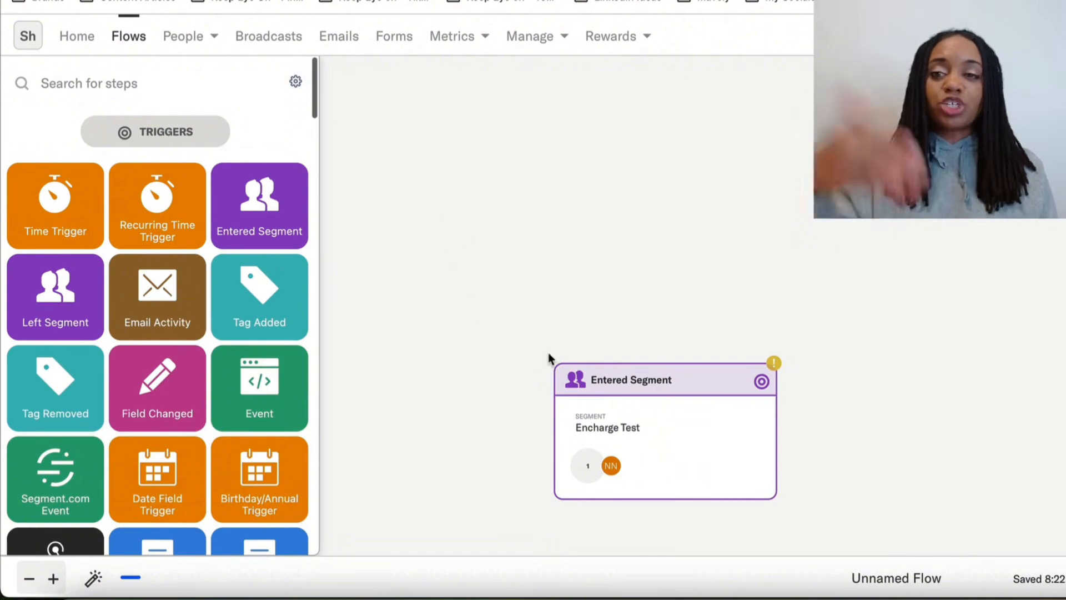
- Place an Add Tag action below the Entered Segment trigger and connect the trigger to it
mouse_move(642, 457)
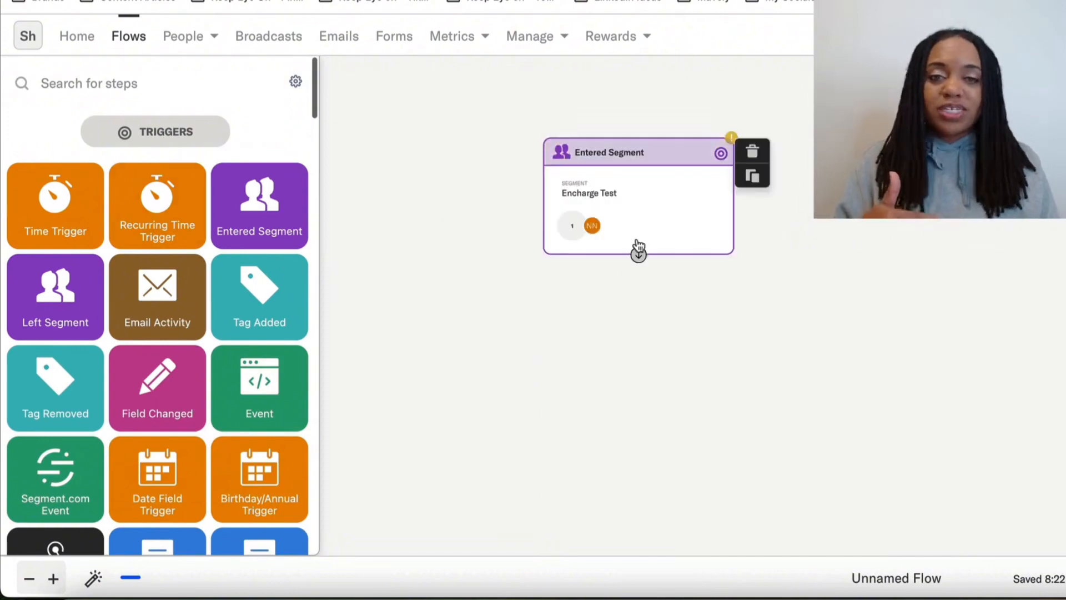
scroll(291, 195, "down", 15)
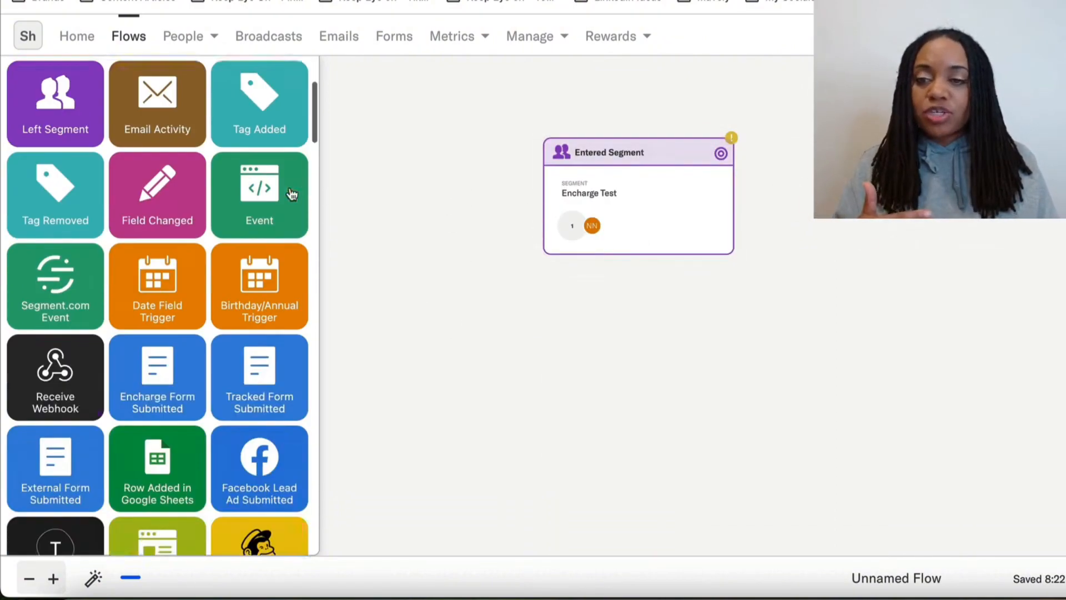
scroll(291, 194, "down", 20)
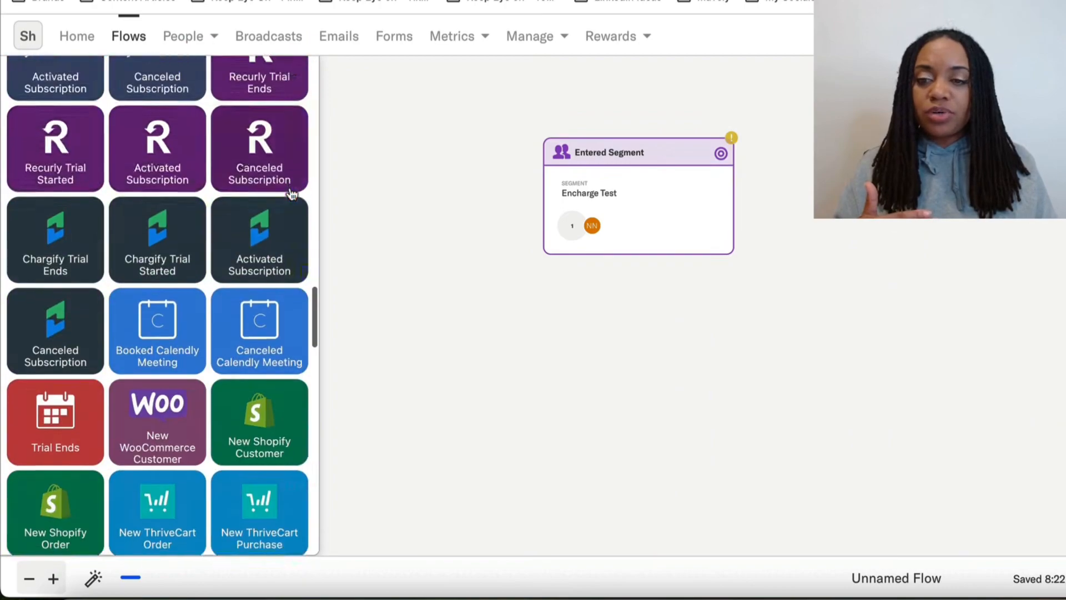
left_click_drag(157, 317, 638, 355)
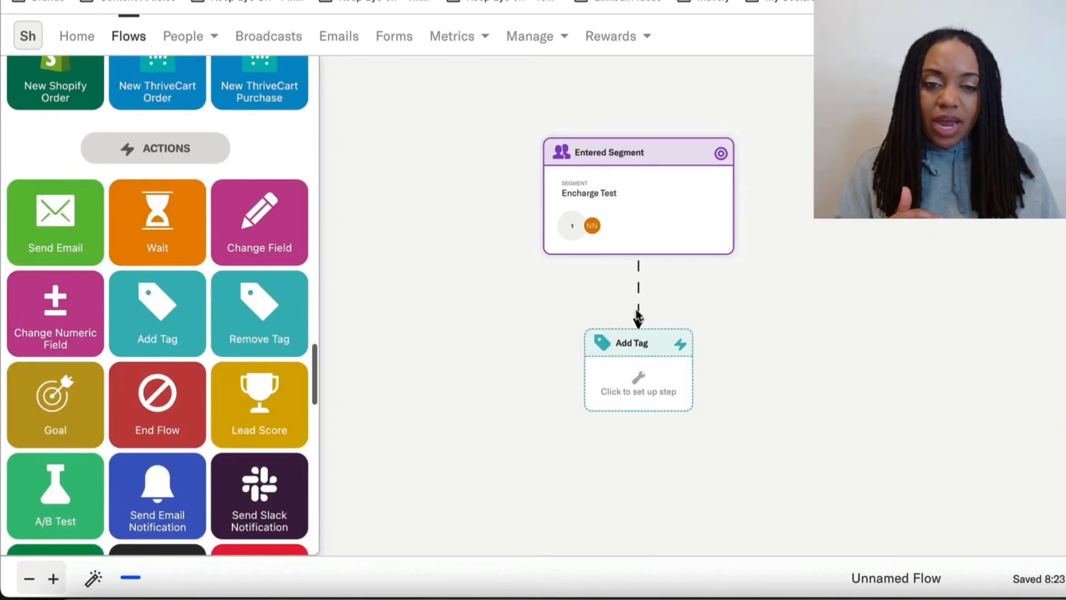
- Configure the Add Tag step with the [PURCHASE] Encharge Test Product tag and save it
left_click(632, 383)
left_click(794, 207)
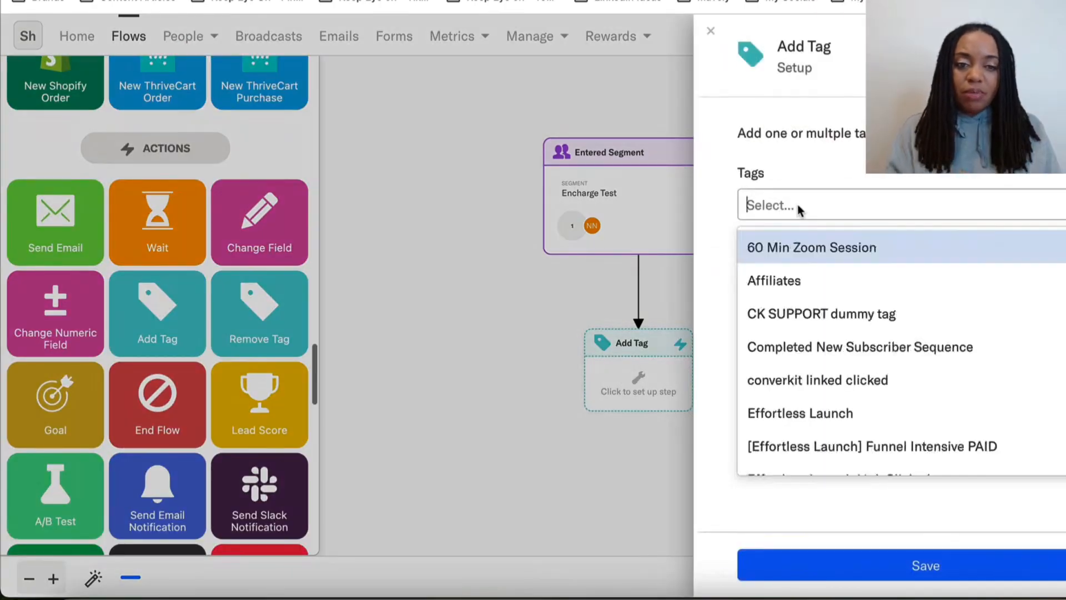
type("encharge")
left_click(811, 249)
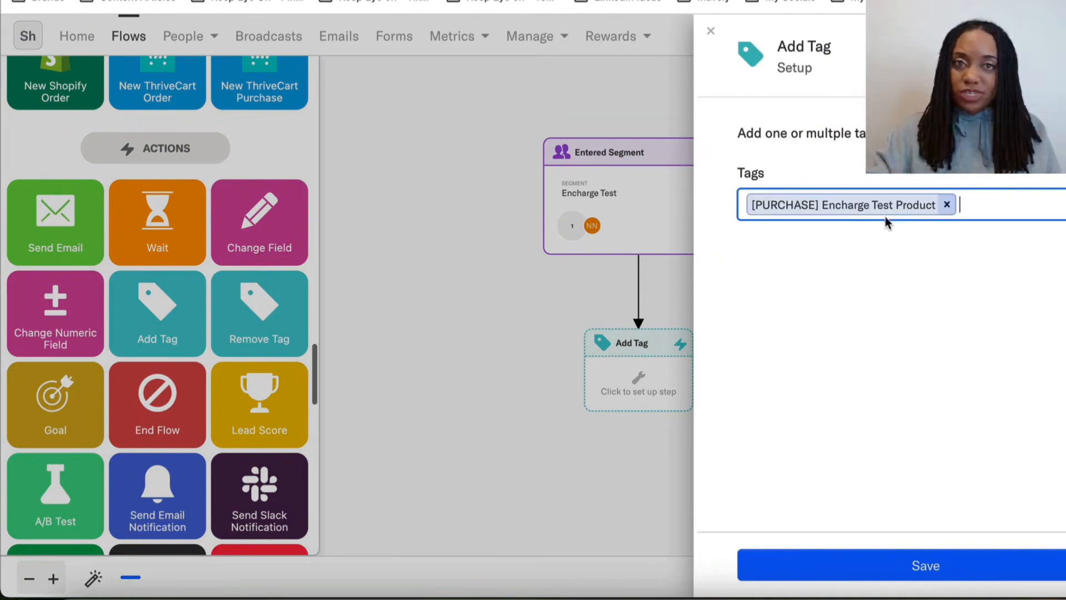
left_click(899, 571)
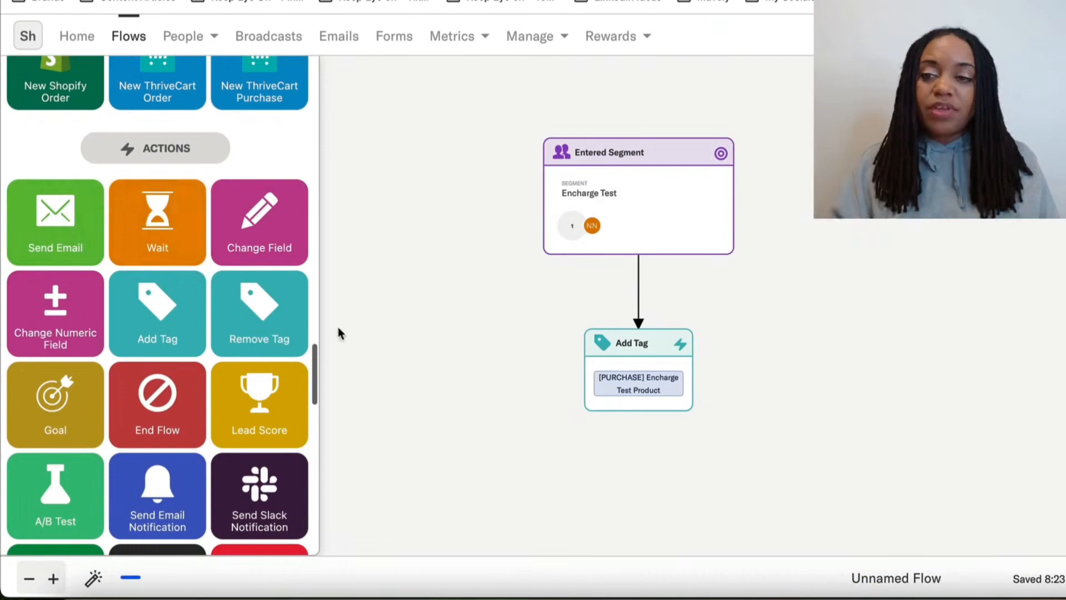
- Connect a Send Email action after the Add Tag step and assign the Encharge Test Welcome Email to it
left_click_drag(56, 240, 638, 508)
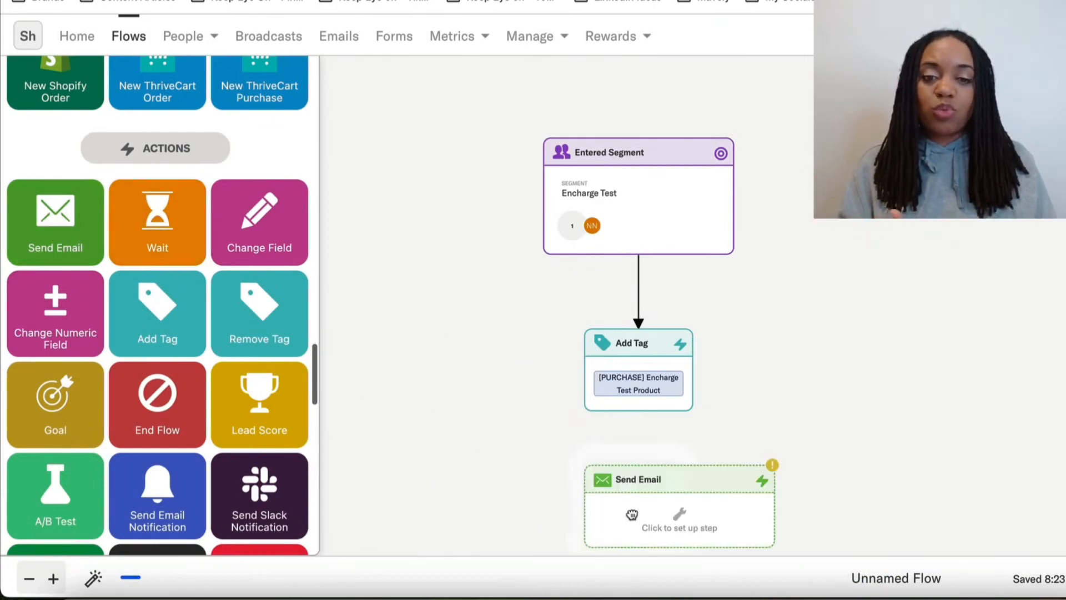
mouse_move(638, 414)
left_click_drag(639, 413, 666, 478)
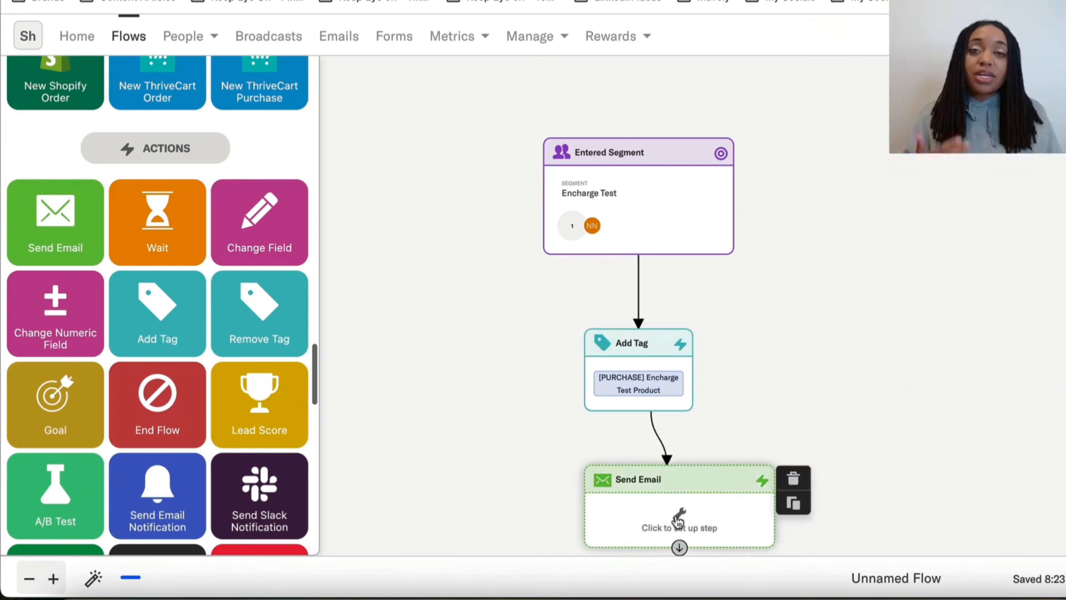
left_click(679, 518)
left_click(899, 184)
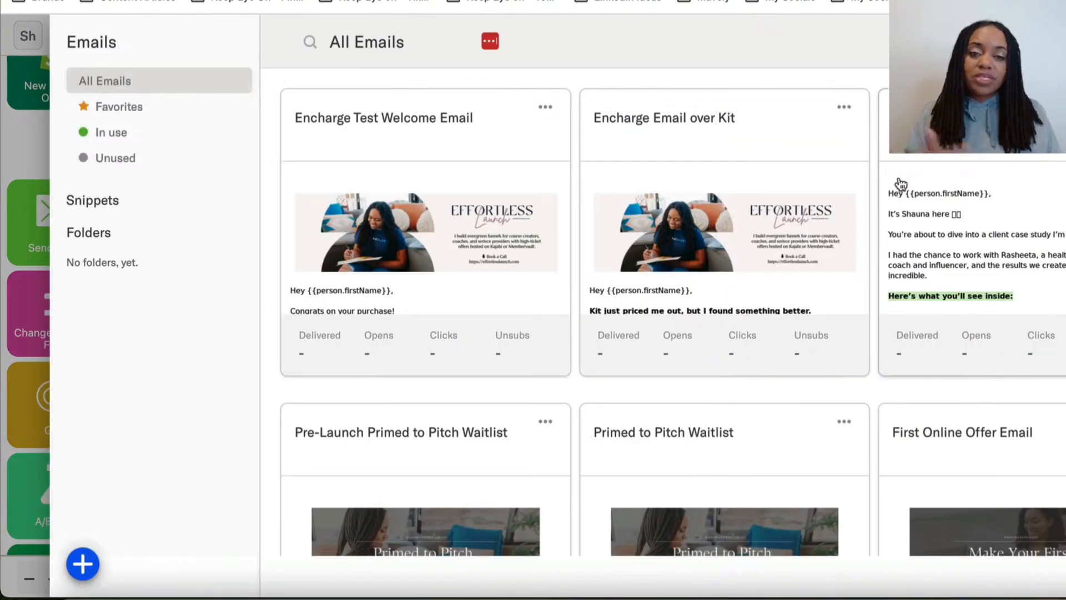
left_click(334, 129)
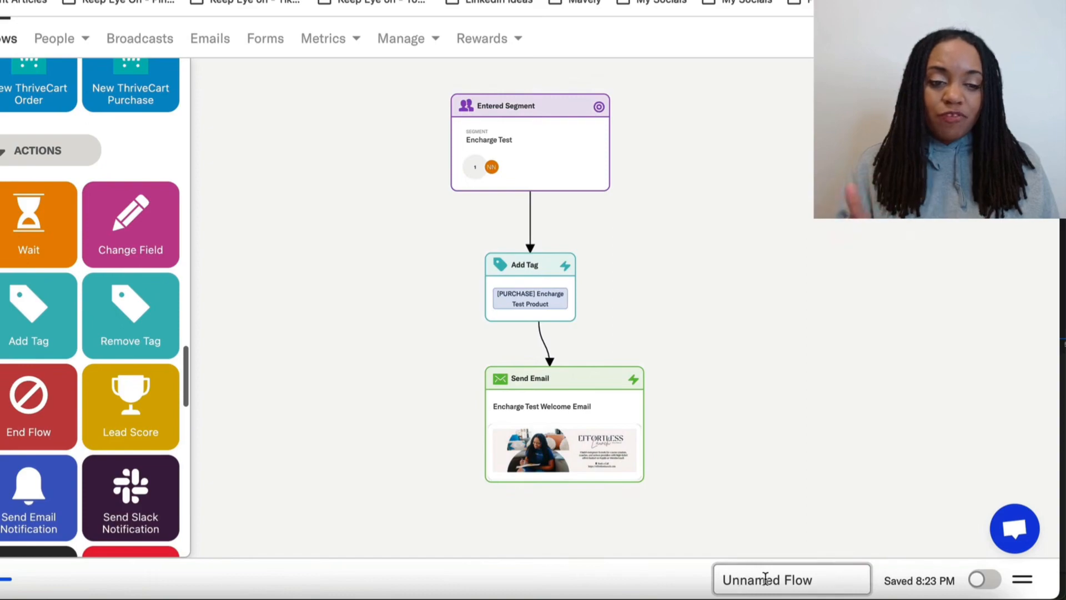
- Rename the unnamed flow as Encharge Test Product Welcome Email
left_click_drag(722, 580, 814, 579)
type("Encharge Test Welcome Email")
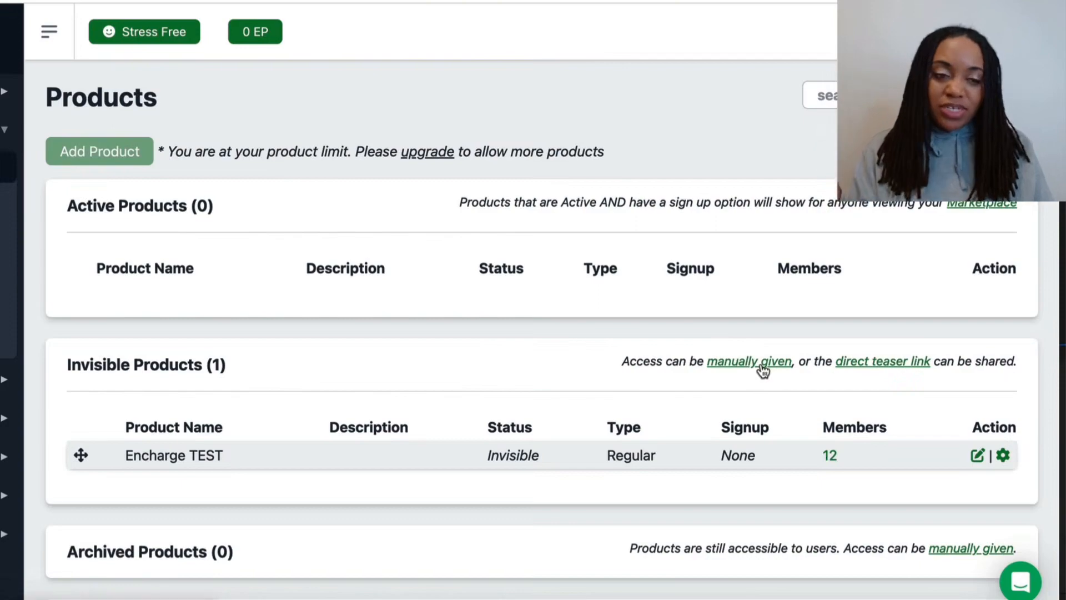
- Open the Encharge TEST product's member list in MemberVault, and review the test buyer's activity timeline in Encharge
left_click(828, 456)
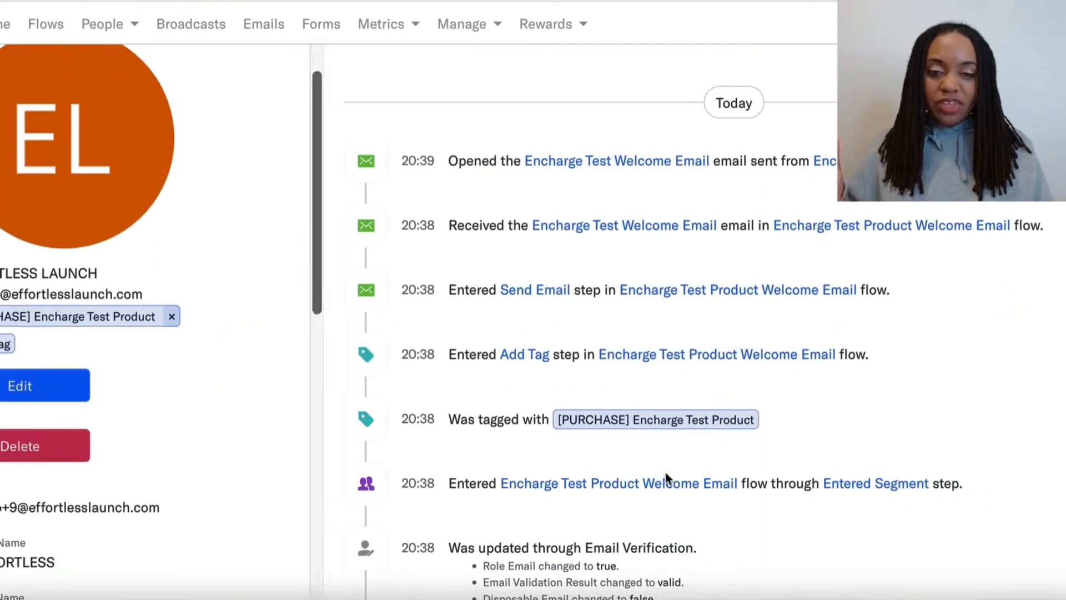
scroll(817, 432, "down", 2)
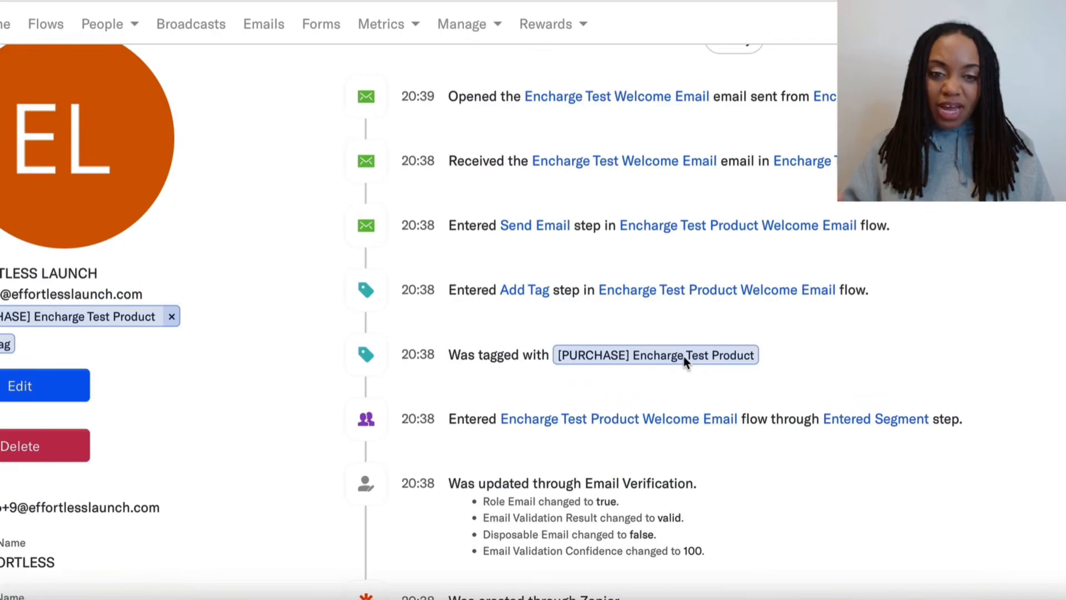
scroll(684, 358, "up", 1)
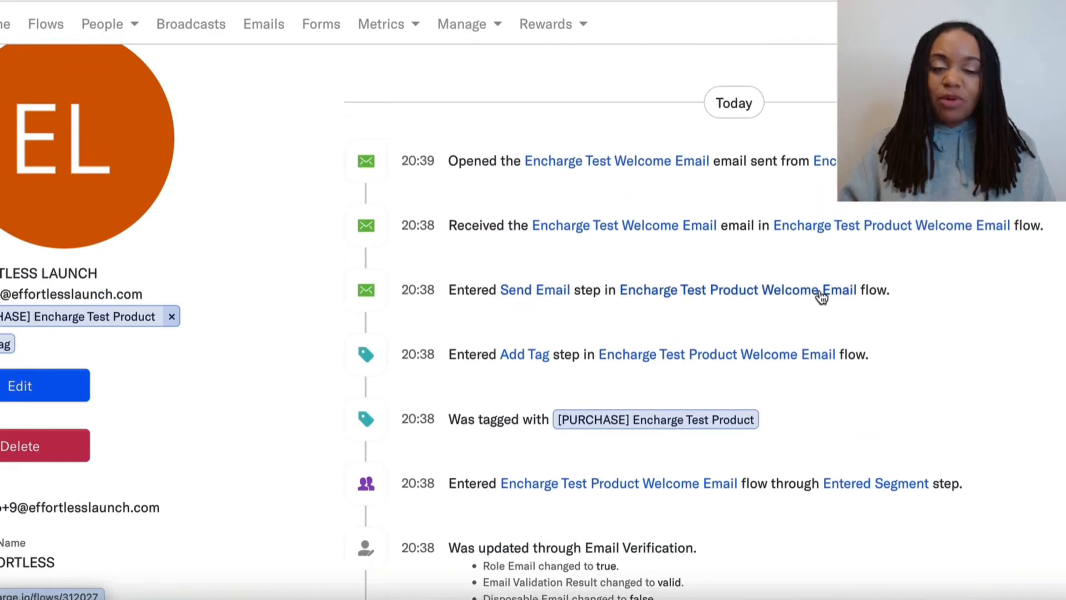